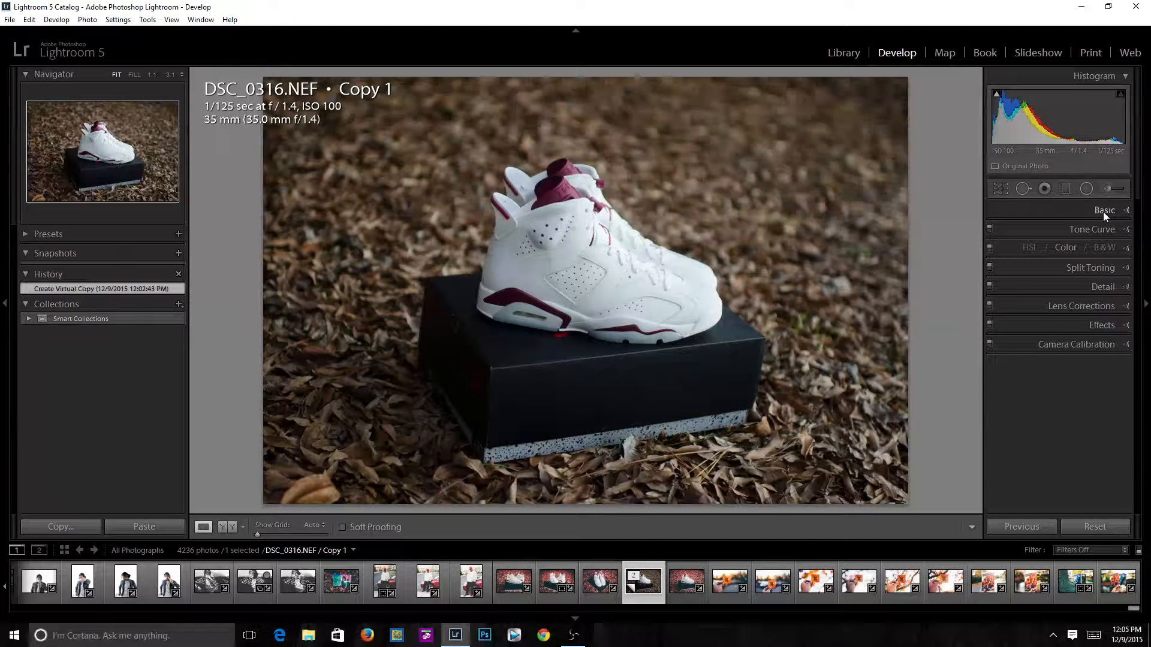
- Raise the sneaker photo's Exposure to +0.50 and lower its Highlights to -57
{"action": "left_click", "coordinate": [1103, 211]}
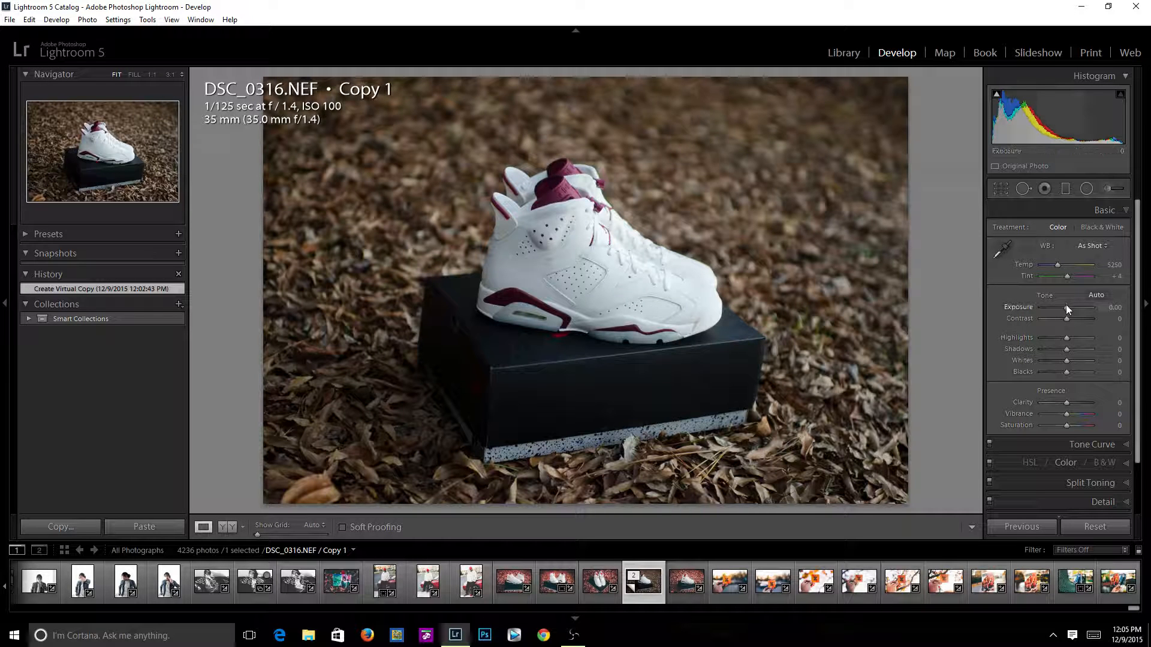
{"action": "left_click_drag", "start_coordinate": [1066, 305], "coordinate": [1068, 307]}
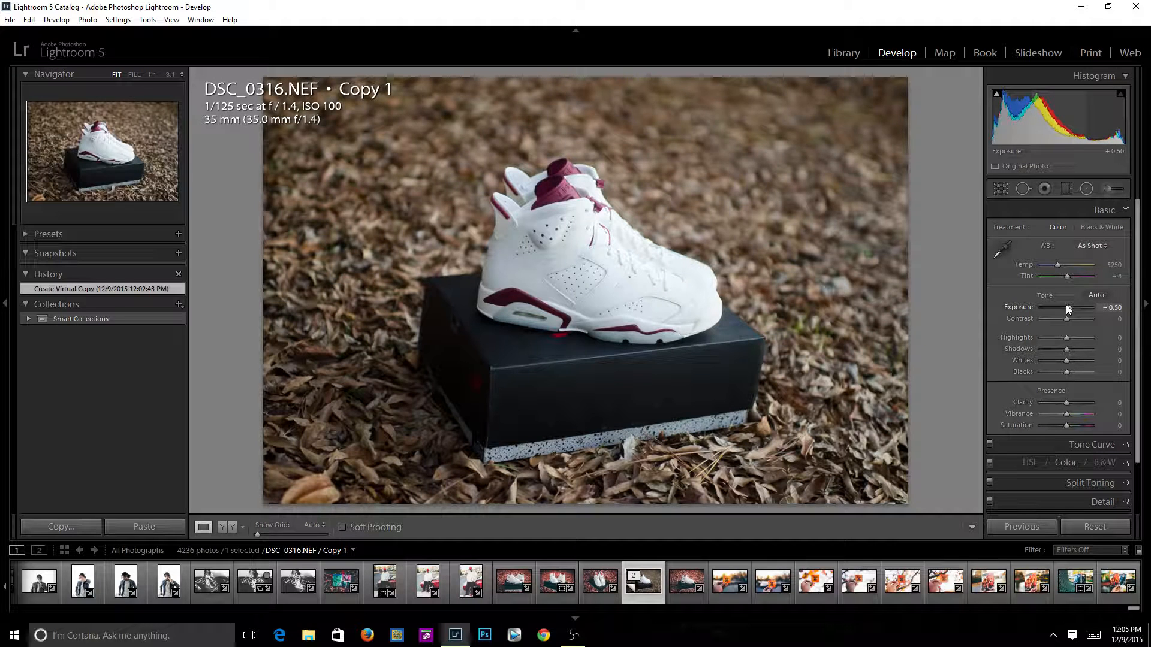
{"action": "left_click_drag", "start_coordinate": [1078, 307], "coordinate": [1077, 308]}
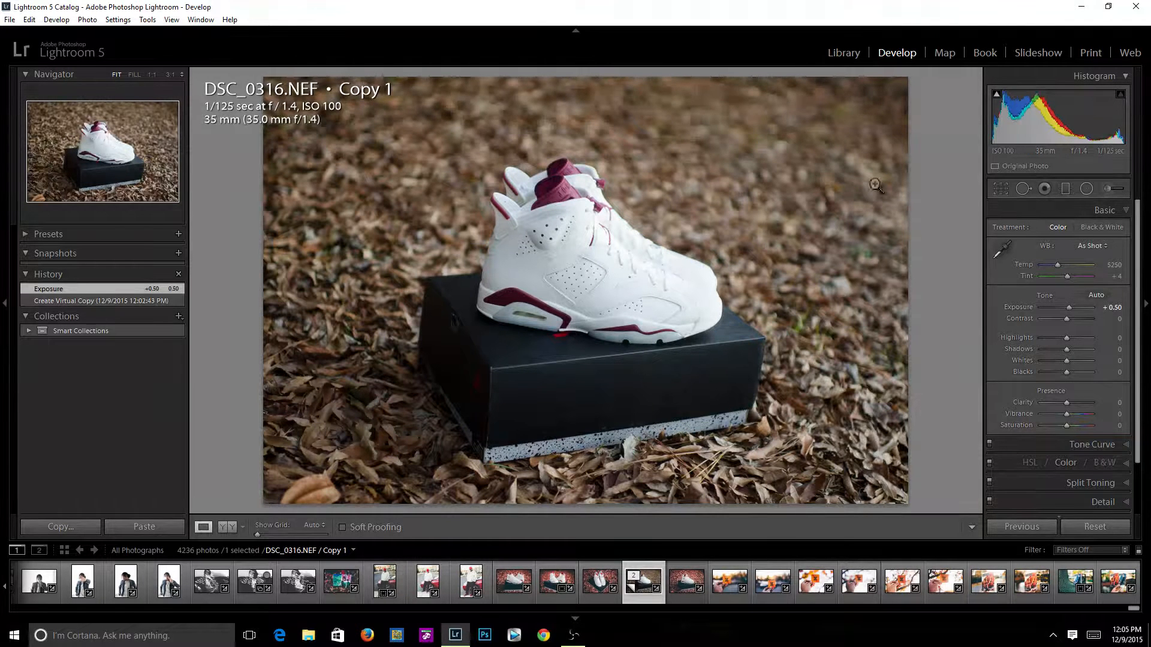
{"action": "left_click_drag", "start_coordinate": [1067, 339], "coordinate": [1053, 339]}
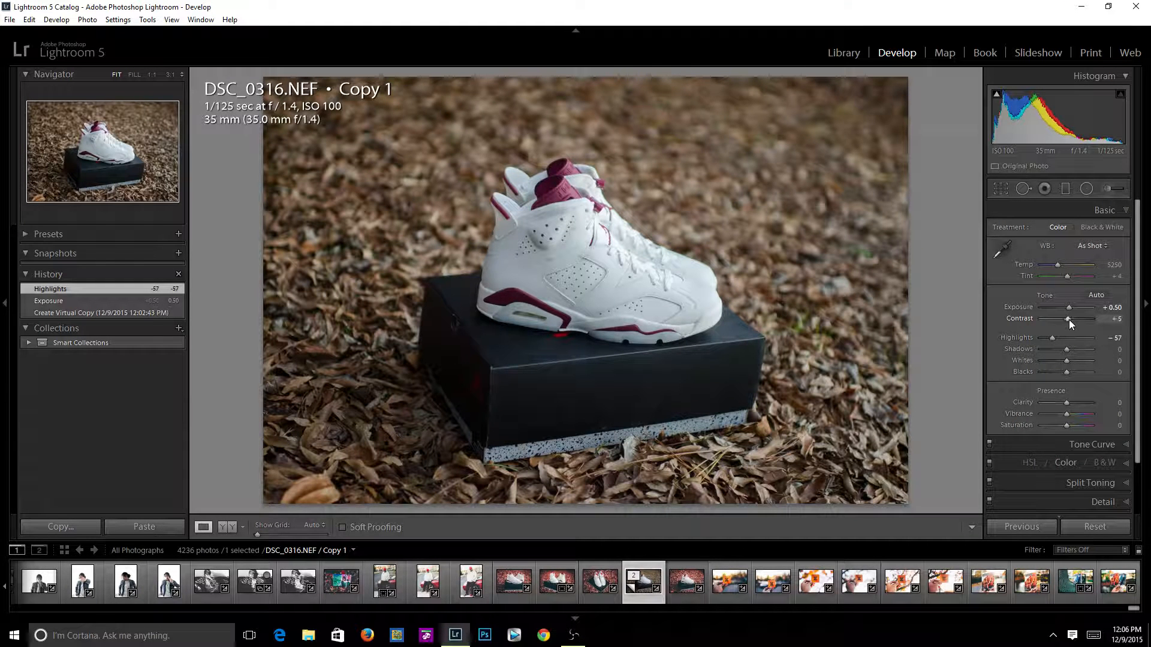
- Set the photo's Contrast to +35 and Clarity to +10 in the basic adjustments
{"action": "key", "text": "Up"}
{"action": "key", "text": "Up"}
{"action": "key", "text": "Up"}
{"action": "key", "text": "Up"}
{"action": "key", "text": "Up"}
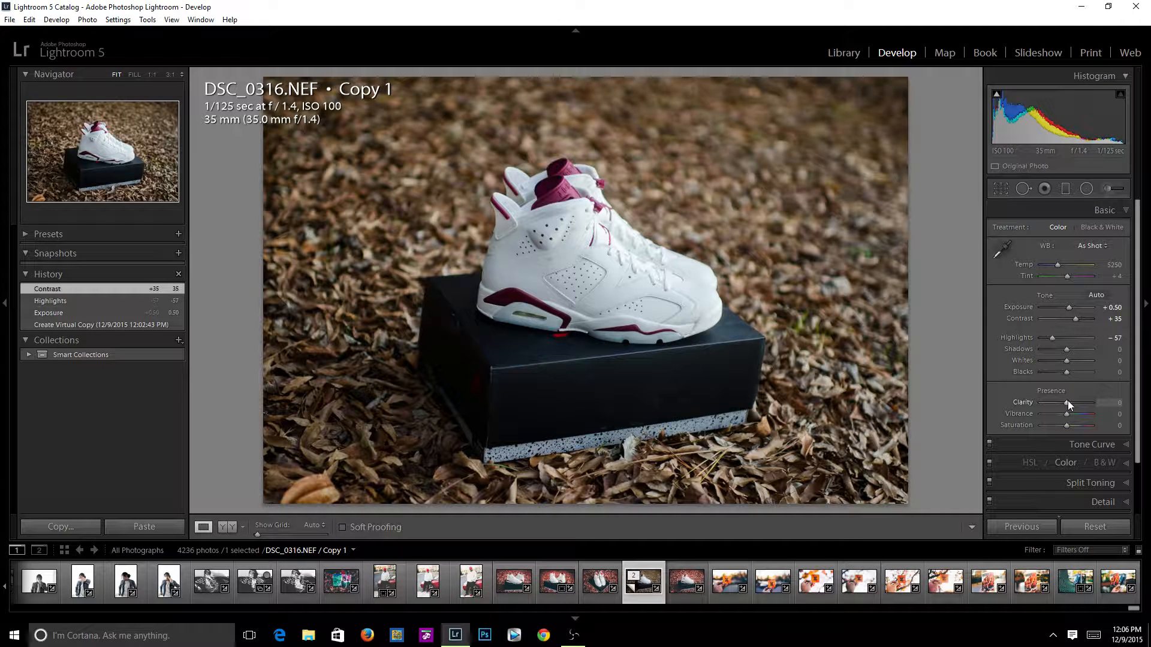
{"action": "key", "text": "Up"}
{"action": "key", "text": "Up"}
{"action": "left_click", "coordinate": [1125, 211]}
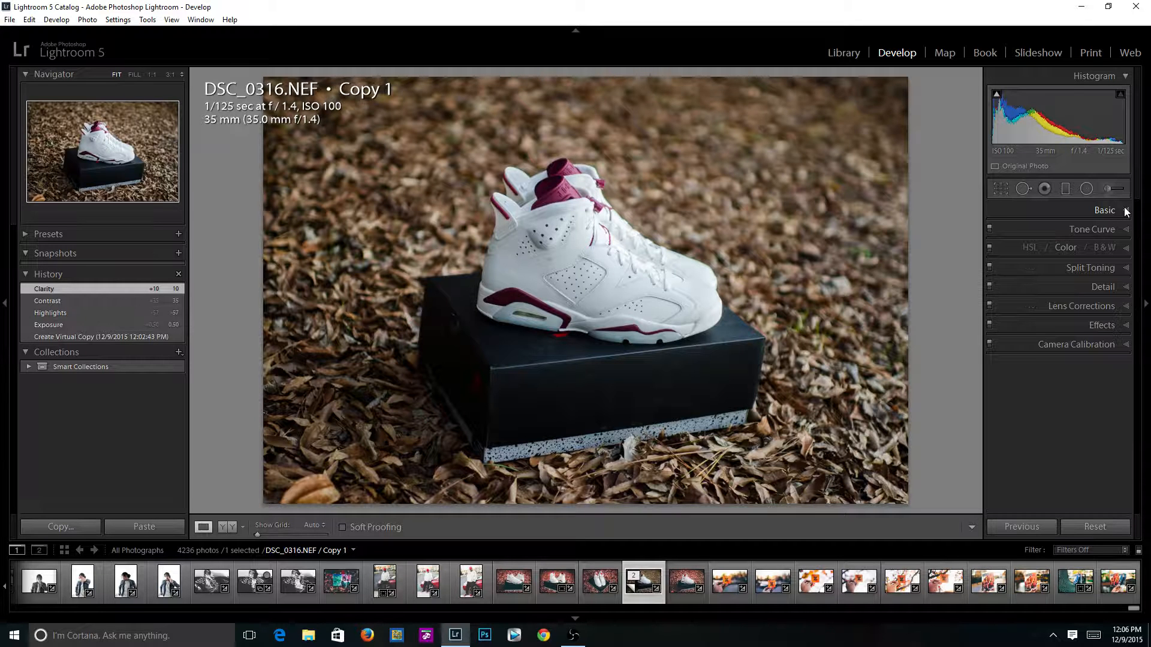
- Apply the Medium Contrast point curve preset to the photo's RGB tone curve
{"action": "left_click", "coordinate": [1091, 229]}
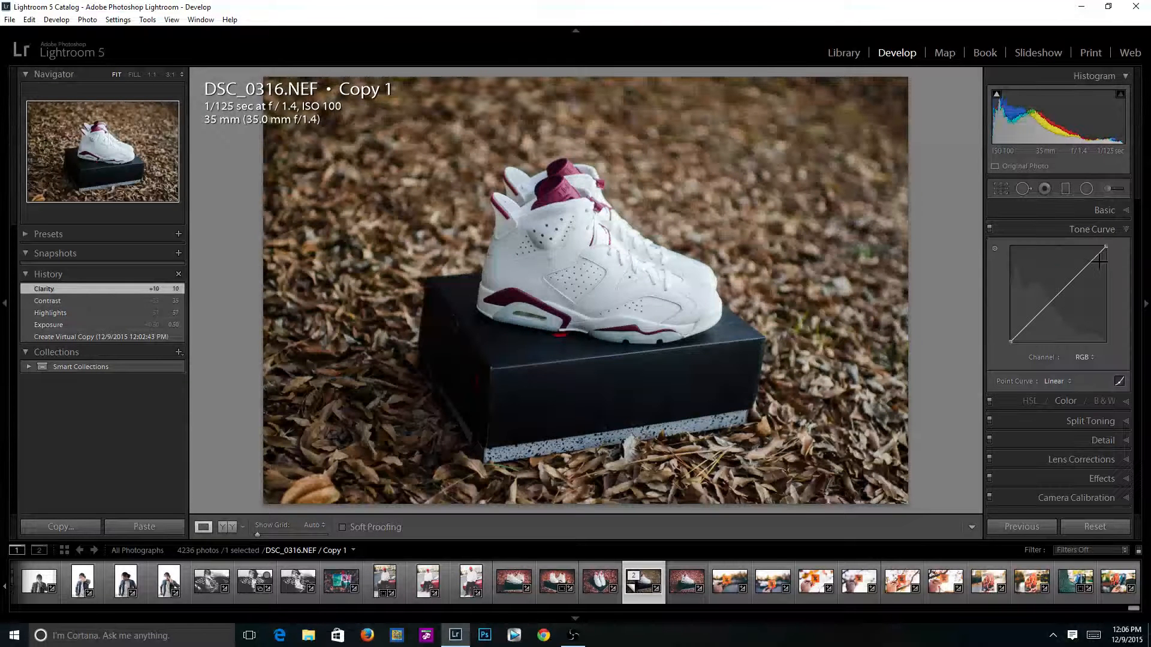
{"action": "left_click", "coordinate": [1084, 271]}
{"action": "mouse_move", "coordinate": [1043, 310]}
{"action": "left_mouse_down"}
{"action": "mouse_move", "coordinate": [1046, 324]}
{"action": "mouse_move", "coordinate": [1041, 313]}
{"action": "left_mouse_up"}
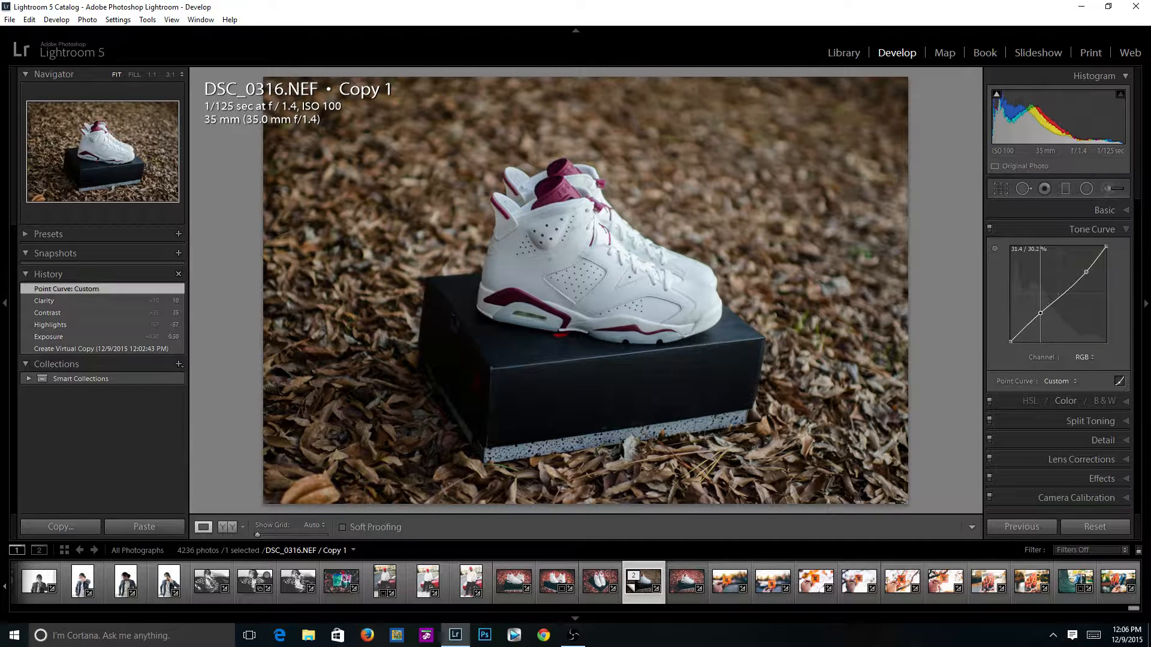
{"action": "left_click", "coordinate": [1060, 382]}
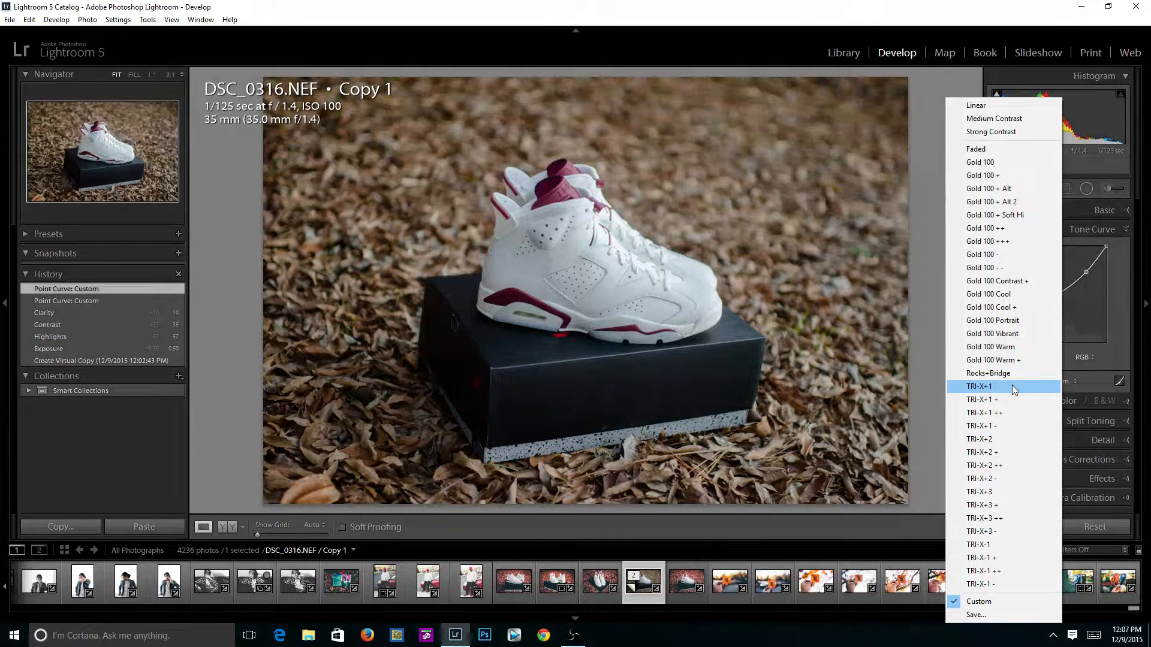
{"action": "left_click", "coordinate": [1001, 119]}
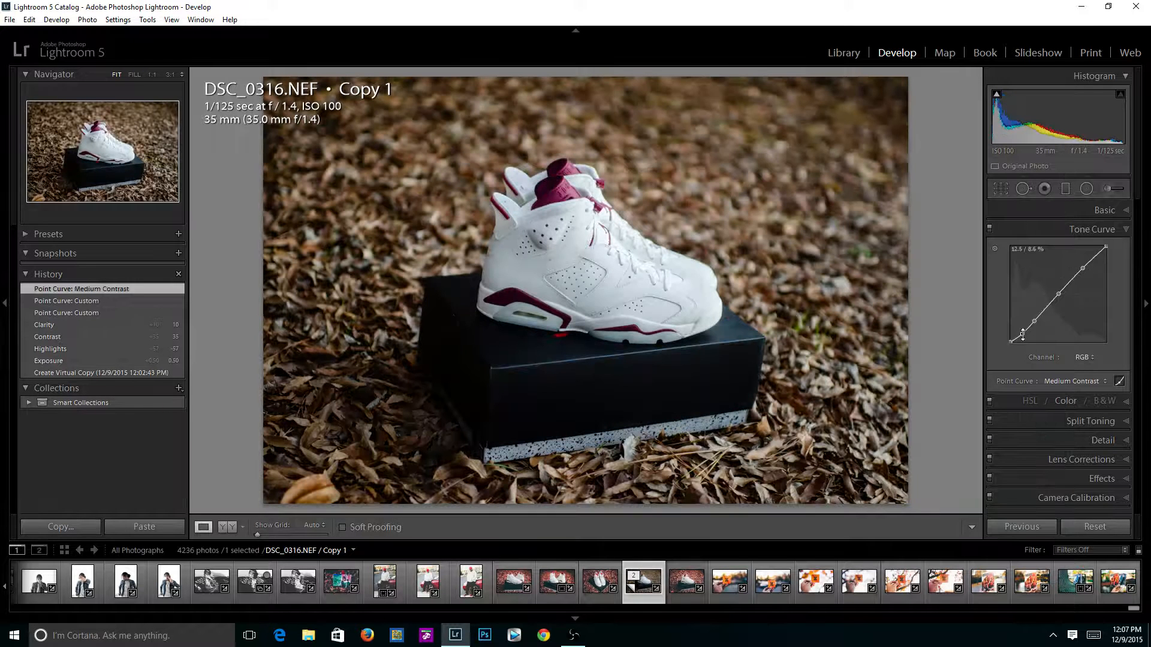
- Delete the tone curve's lowest intermediate control point and raise the black end point to about 13.3% for a faded look
{"action": "right_click", "coordinate": [1023, 334]}
{"action": "left_click", "coordinate": [1066, 343]}
{"action": "left_click_drag", "start_coordinate": [1011, 342], "coordinate": [1011, 329]}
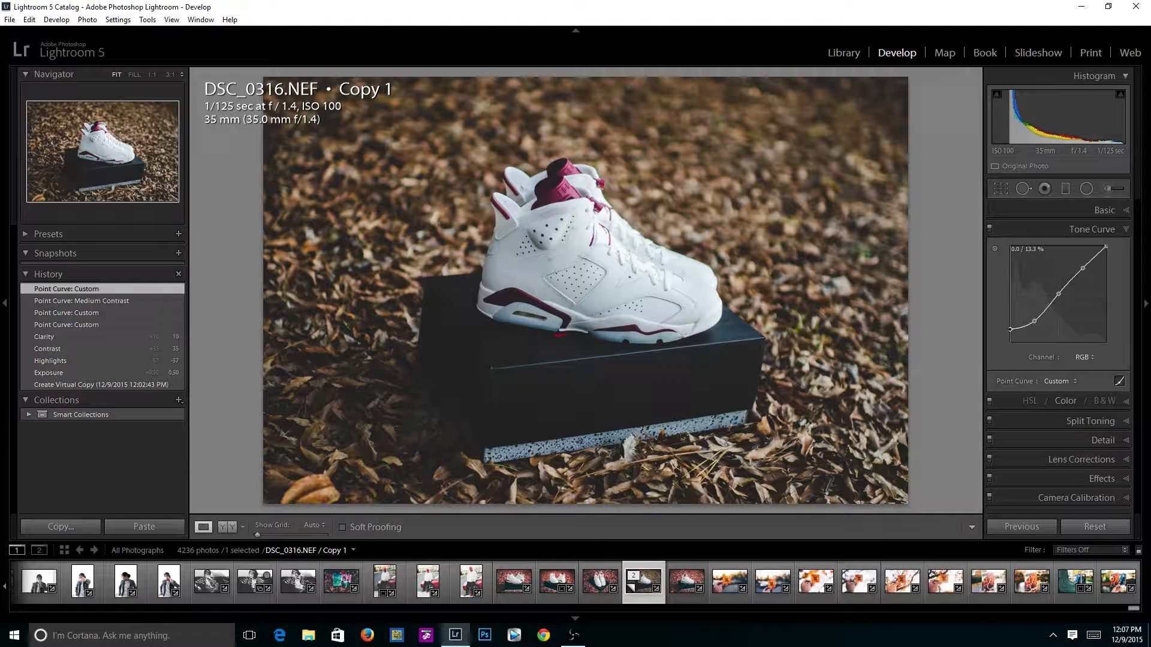
{"action": "left_click", "coordinate": [1103, 229]}
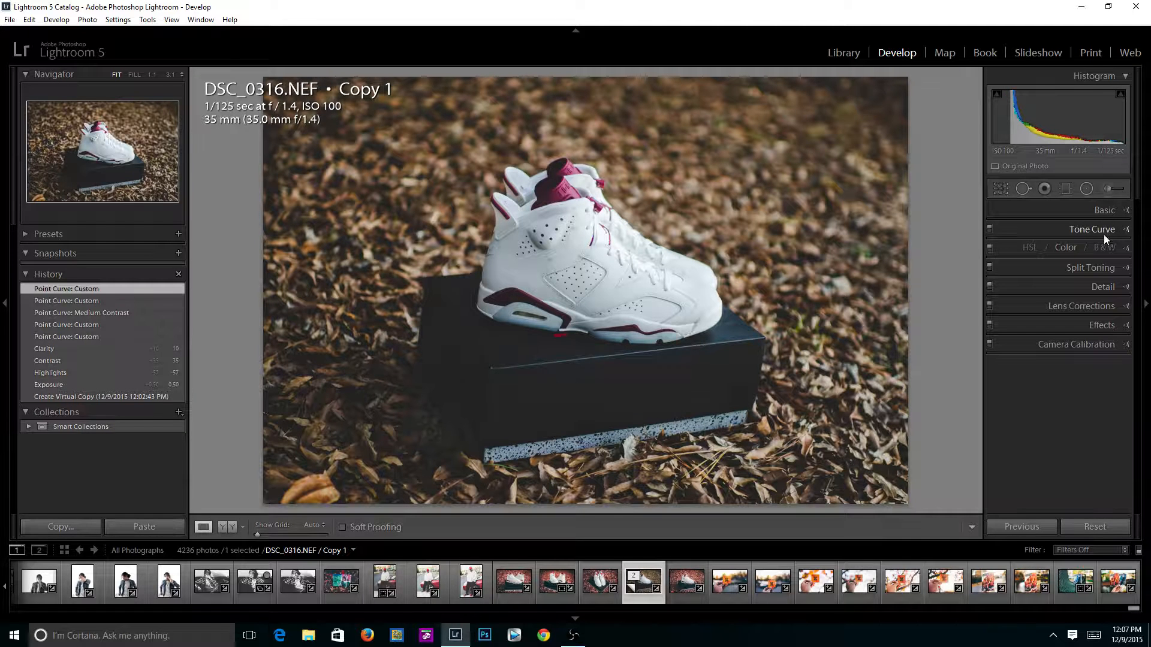
- Shift the Orange hue to -67 and its saturation to +13 to redden the leaves
{"action": "left_click", "coordinate": [1071, 247]}
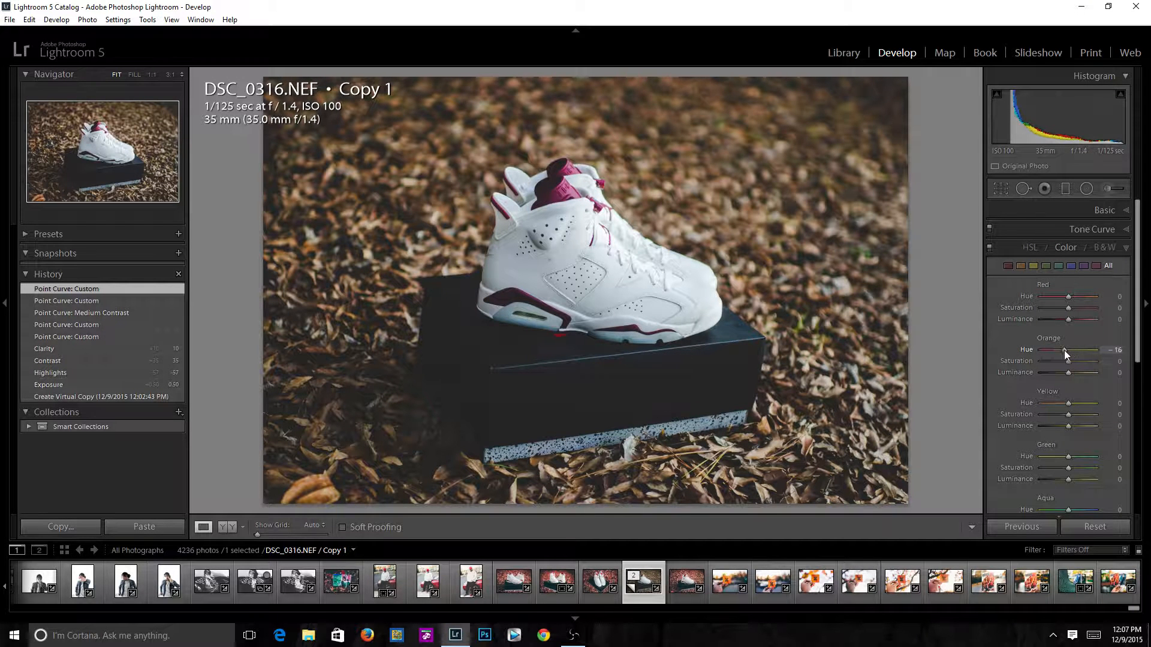
{"action": "left_click_drag", "start_coordinate": [1063, 350], "coordinate": [1050, 351]}
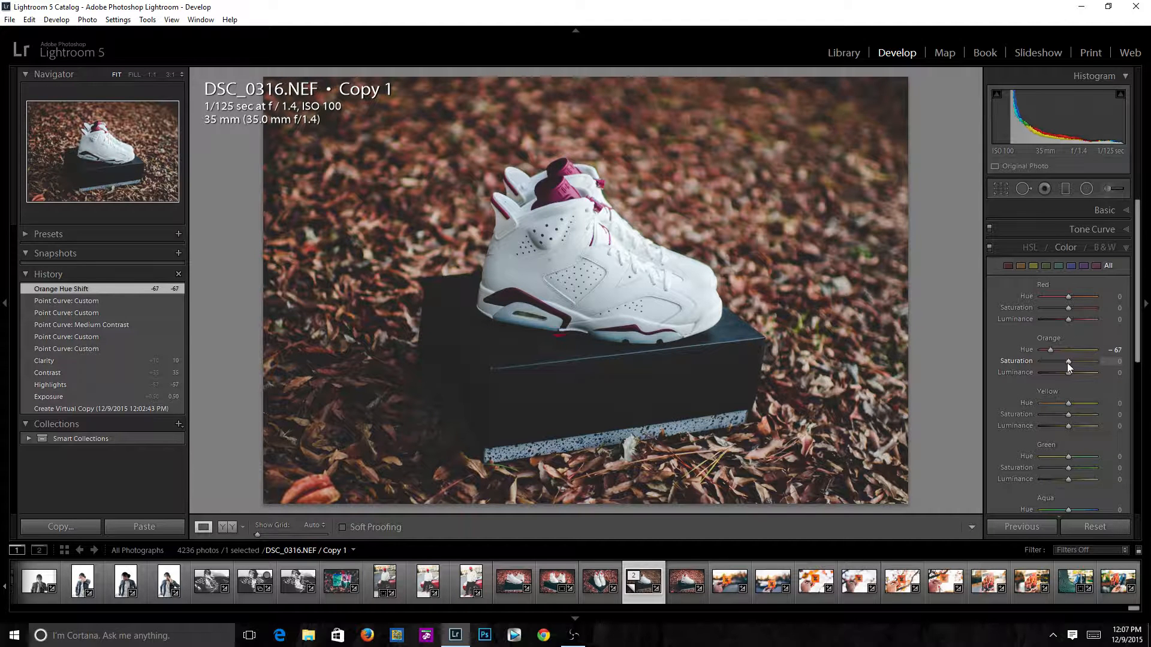
{"action": "left_click_drag", "start_coordinate": [1068, 363], "coordinate": [1072, 363]}
- Refine the basic tone settings to Exposure +0.80, Highlights -100 and Contrast +45
{"action": "left_click", "coordinate": [1106, 211]}
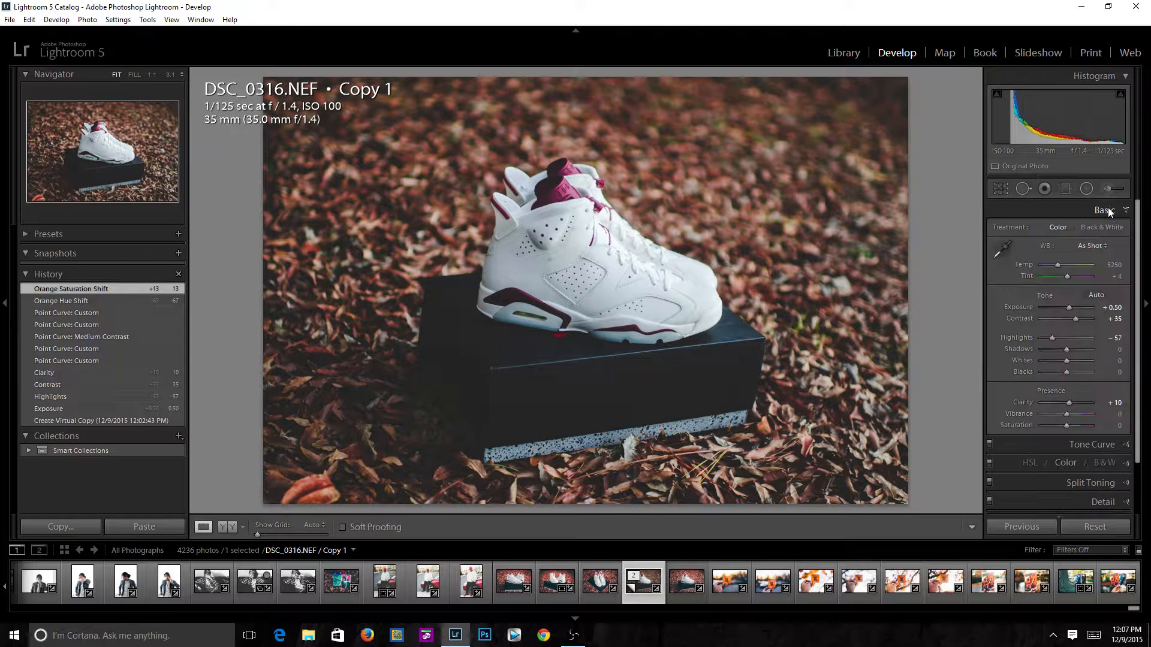
{"action": "left_click", "coordinate": [1071, 311]}
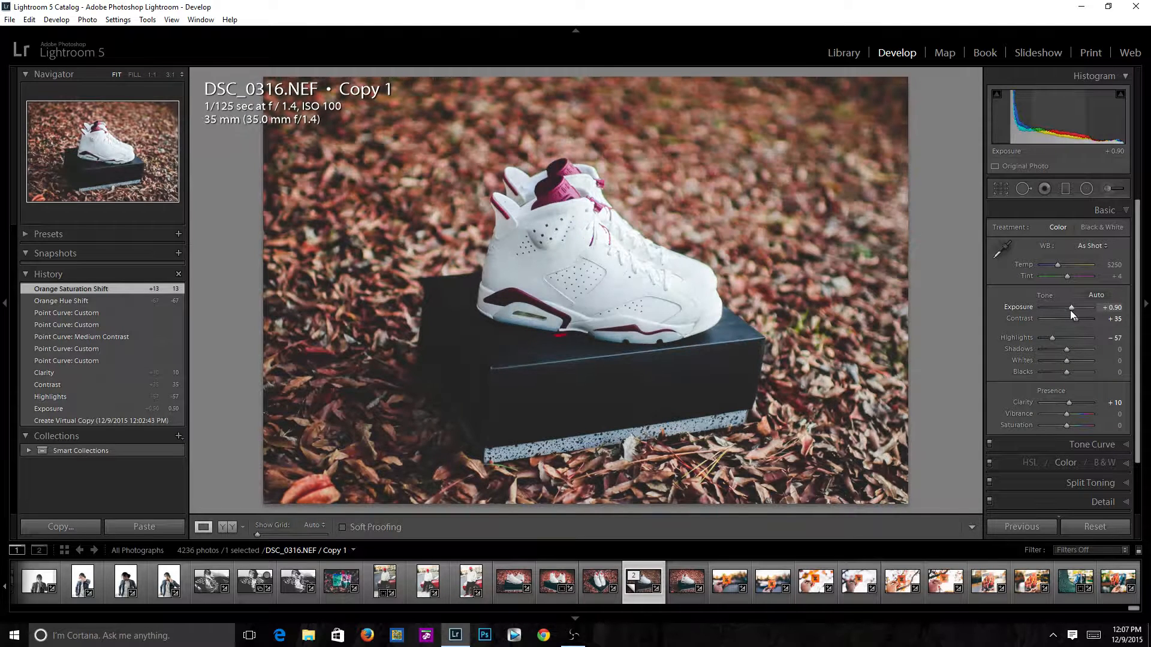
{"action": "key", "text": "Down"}
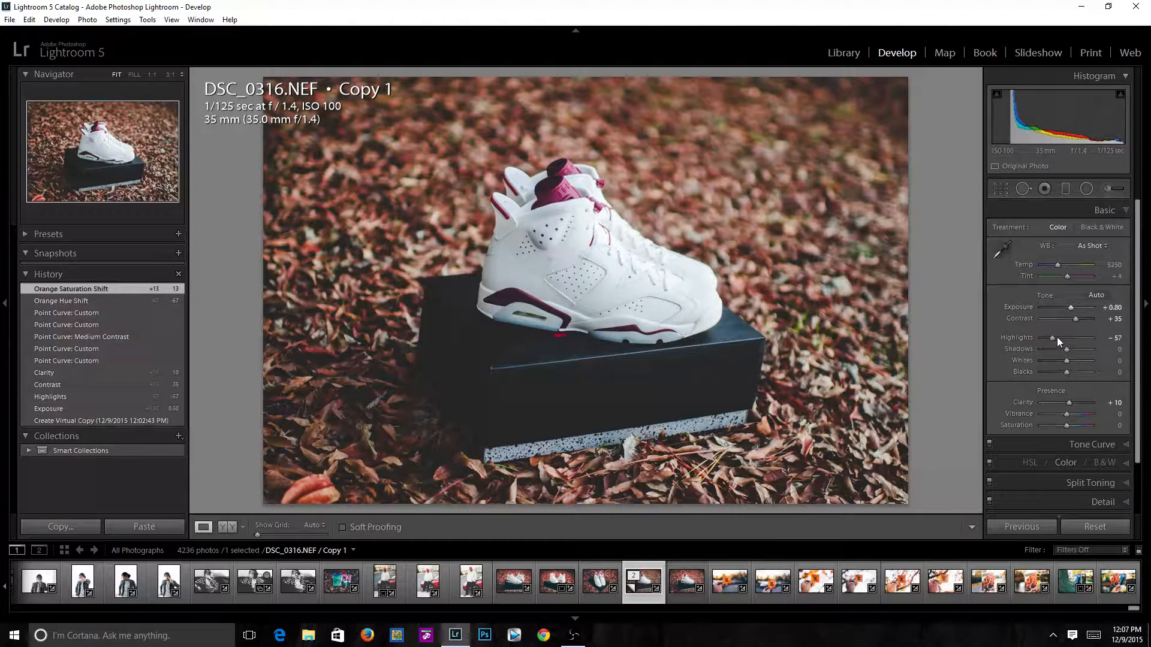
{"action": "left_click_drag", "start_coordinate": [1057, 337], "coordinate": [1013, 340]}
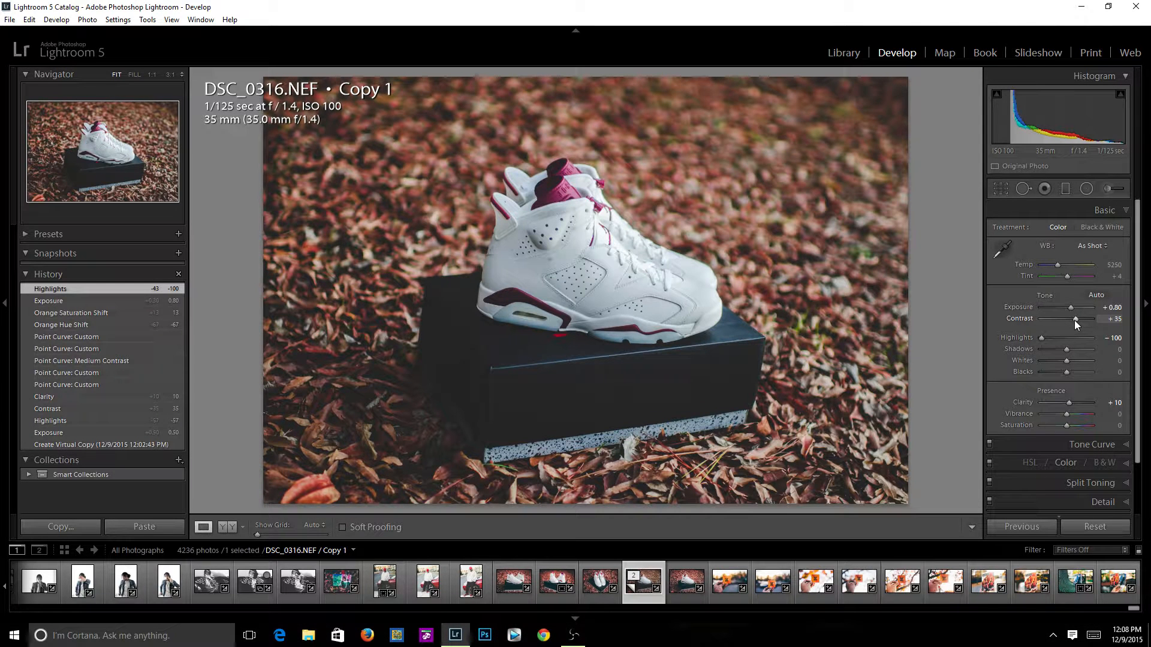
{"action": "scroll", "coordinate": [1074, 321], "scroll_direction": "up", "scroll_amount": 1}
{"action": "scroll", "coordinate": [1074, 320], "scroll_direction": "up", "scroll_amount": 1}
{"action": "left_click", "coordinate": [1089, 203]}
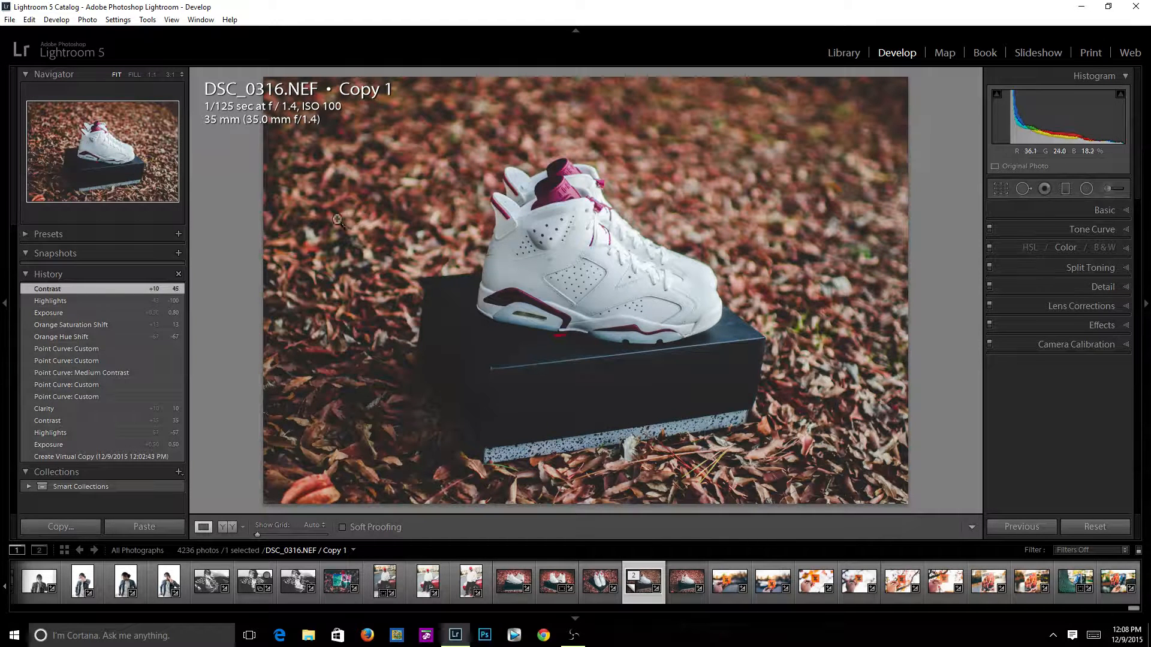
- Set the Green hue to +100 with saturation -78, and the Yellow hue to -100
{"action": "left_click", "coordinate": [1066, 246]}
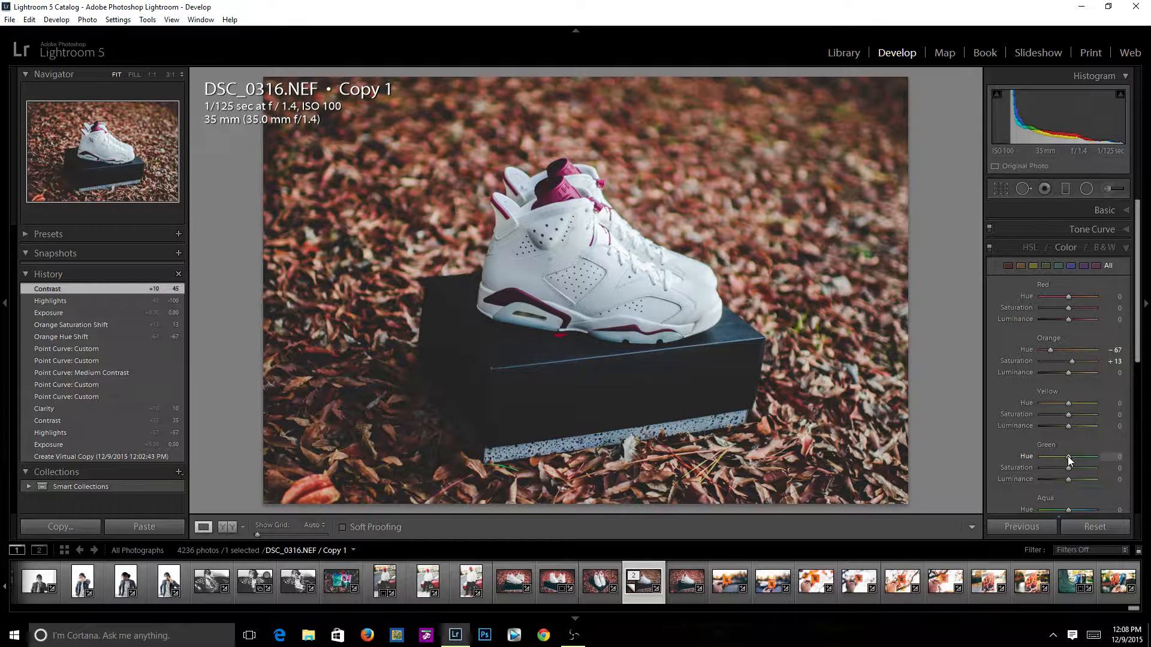
{"action": "left_click_drag", "start_coordinate": [1068, 457], "coordinate": [1097, 457]}
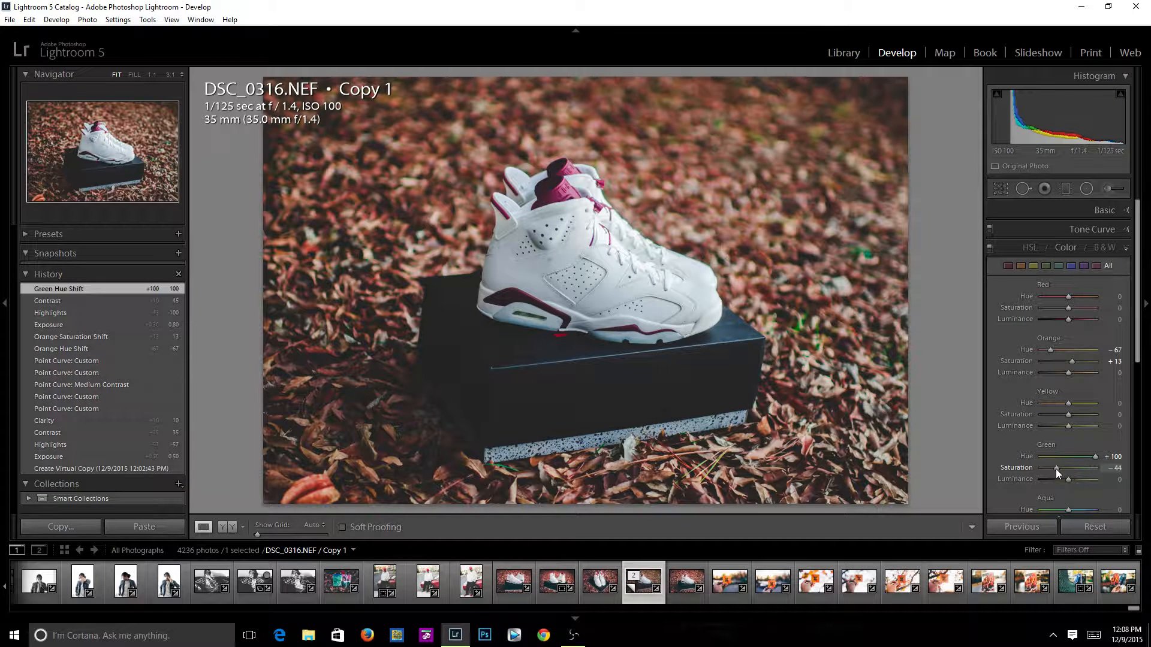
{"action": "left_click_drag", "start_coordinate": [1071, 468], "coordinate": [1050, 468]}
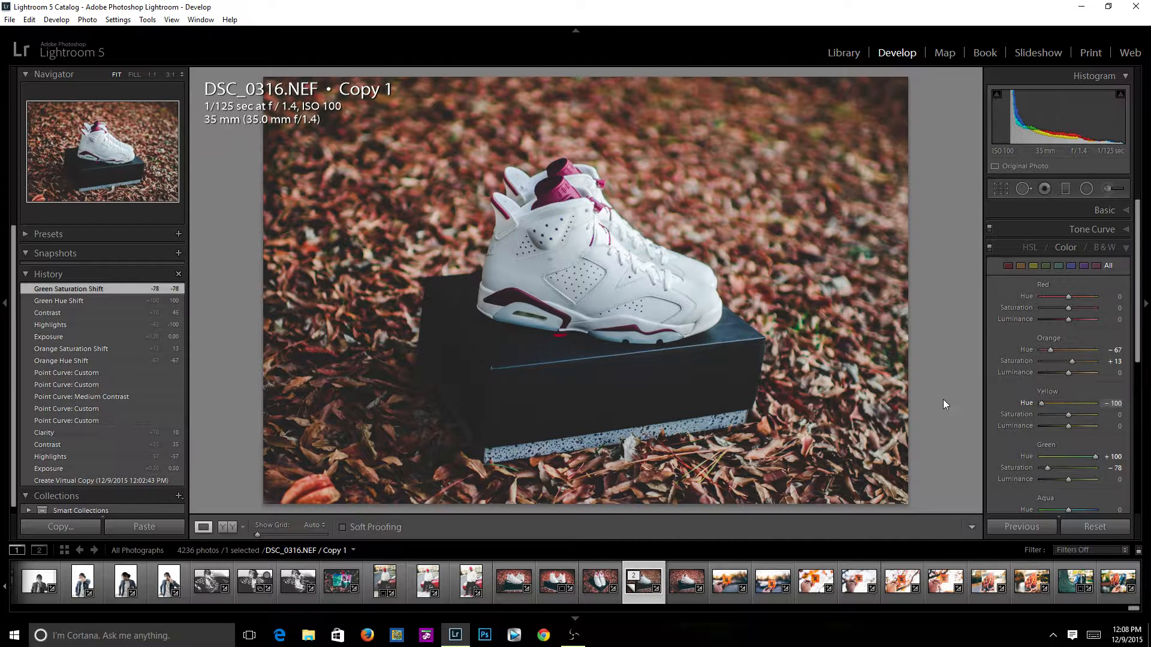
{"action": "left_click_drag", "start_coordinate": [1070, 407], "coordinate": [1038, 406]}
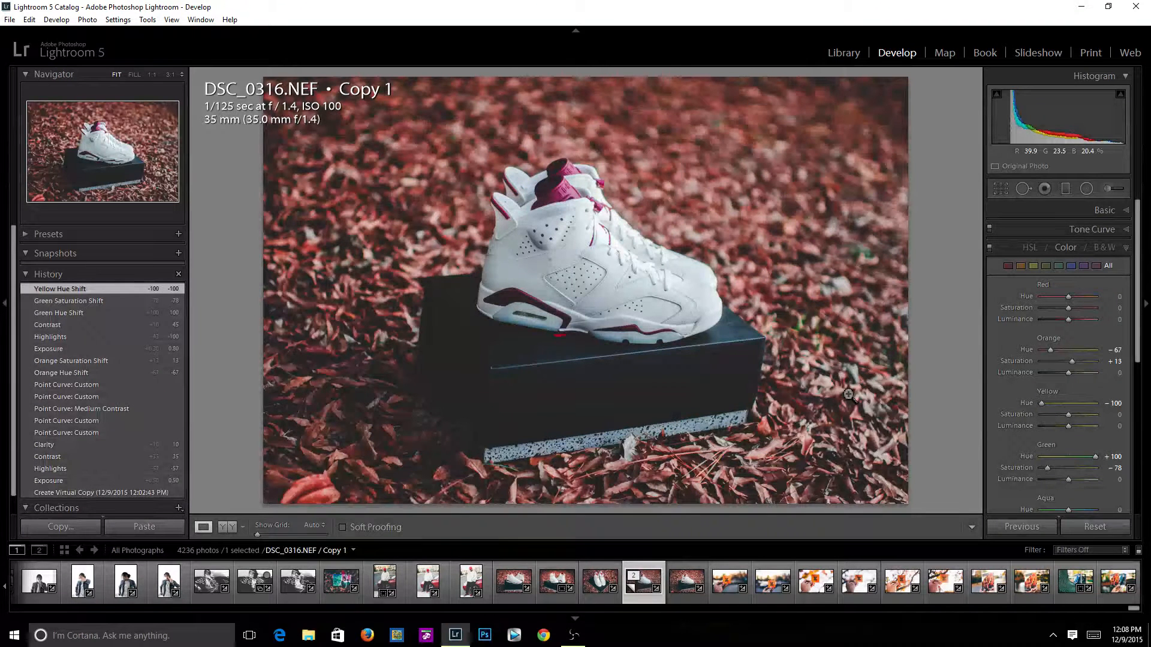
{"action": "left_click", "coordinate": [1127, 252]}
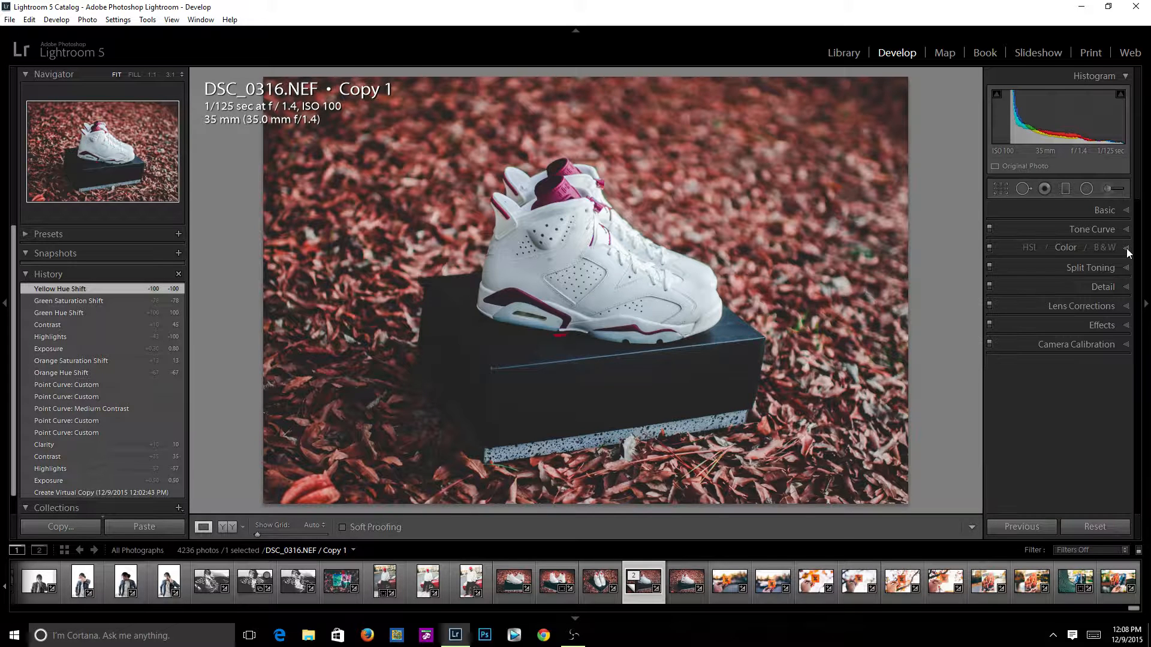
- Add a slight post-crop vignette with an Amount of -5 in the Highlight Priority style
{"action": "left_click", "coordinate": [1103, 325]}
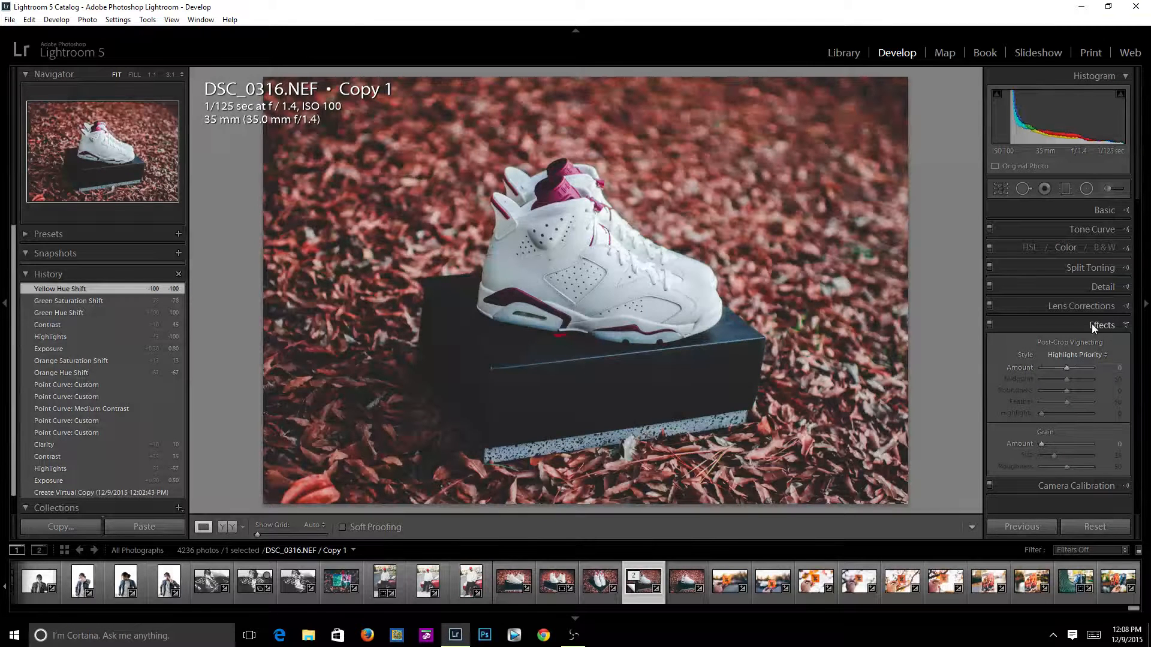
{"action": "left_click", "coordinate": [1066, 370]}
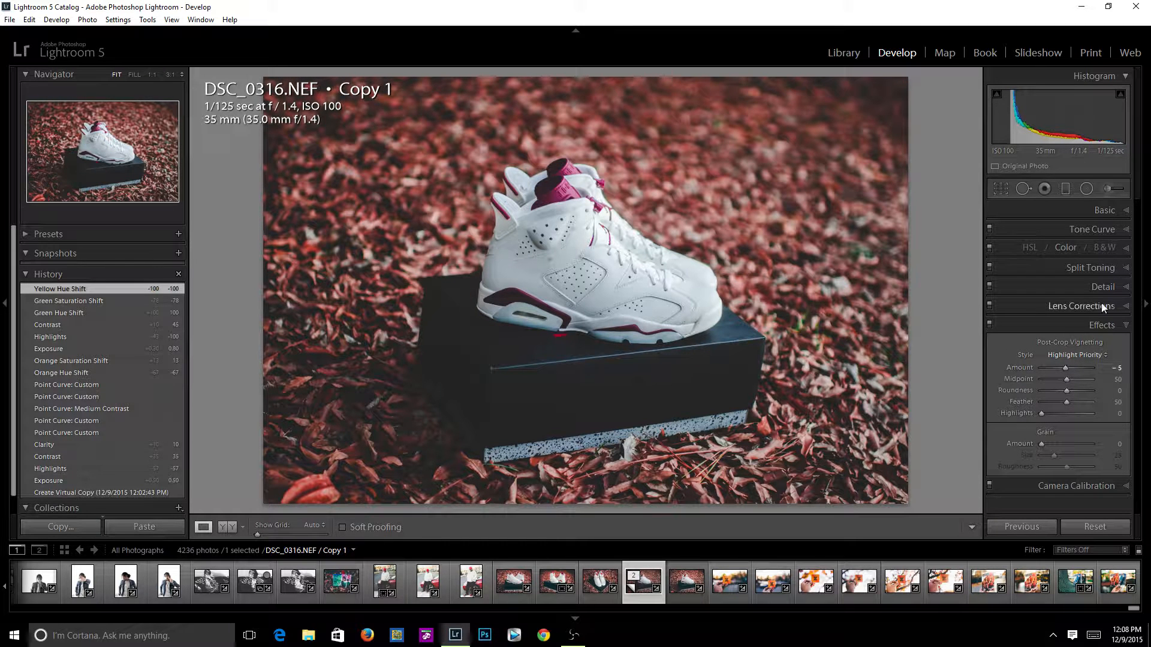
{"action": "left_click", "coordinate": [1107, 323]}
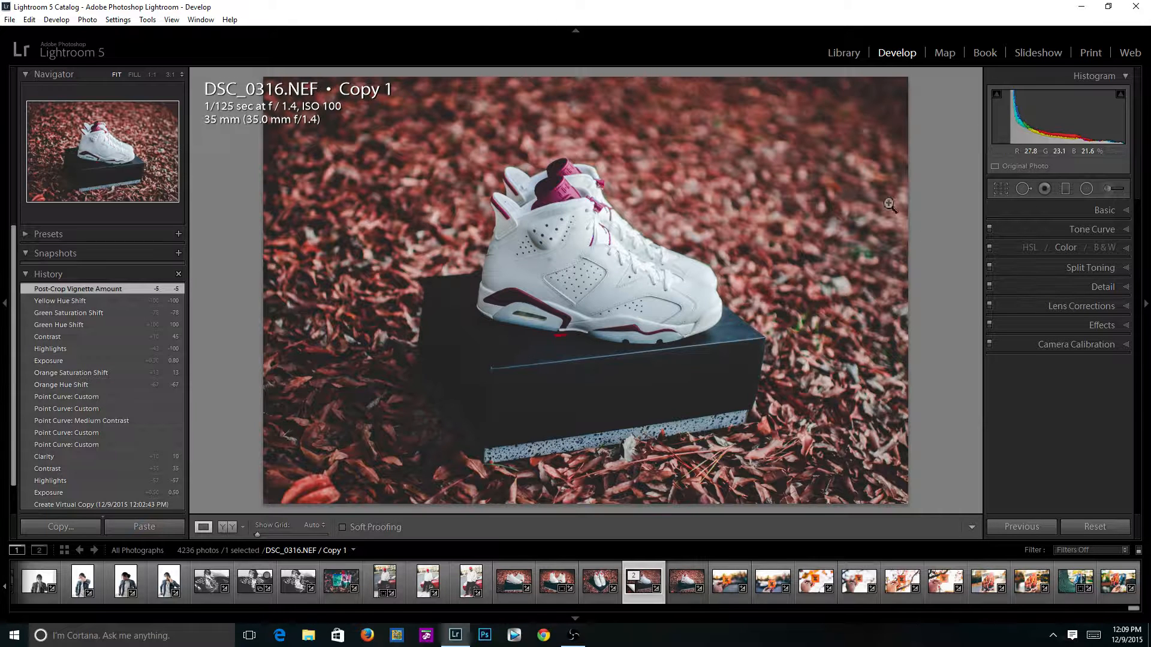
- Try lens profile corrections on the photo, switching them on and off to compare the effect
{"action": "left_click", "coordinate": [1087, 308]}
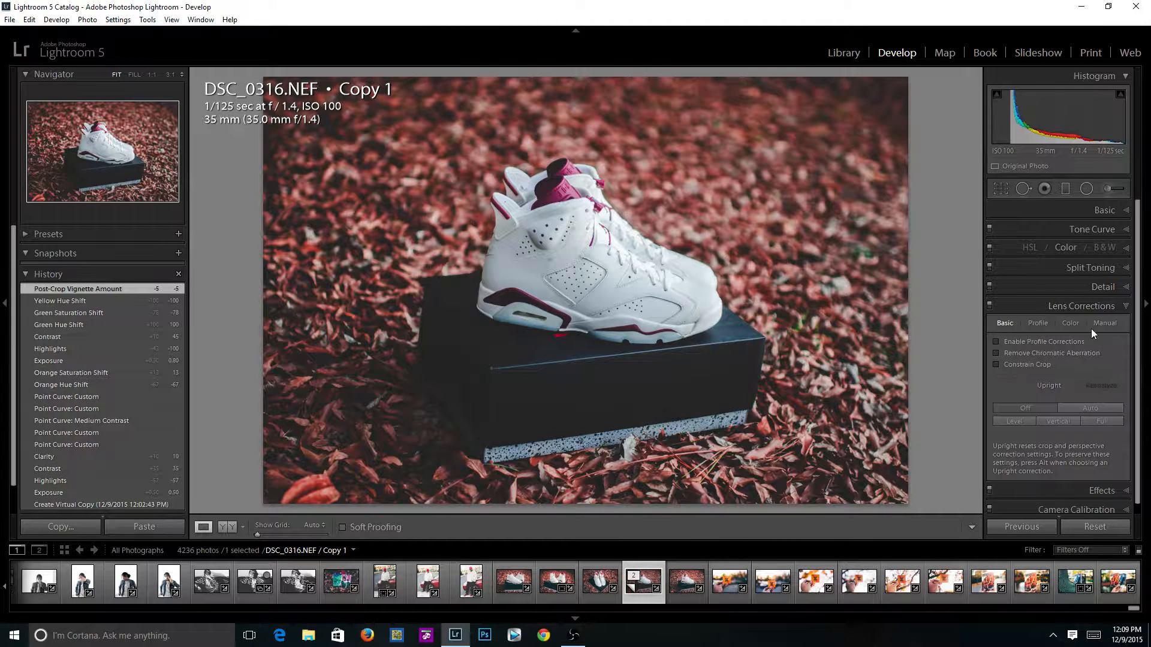
{"action": "left_click", "coordinate": [1059, 338]}
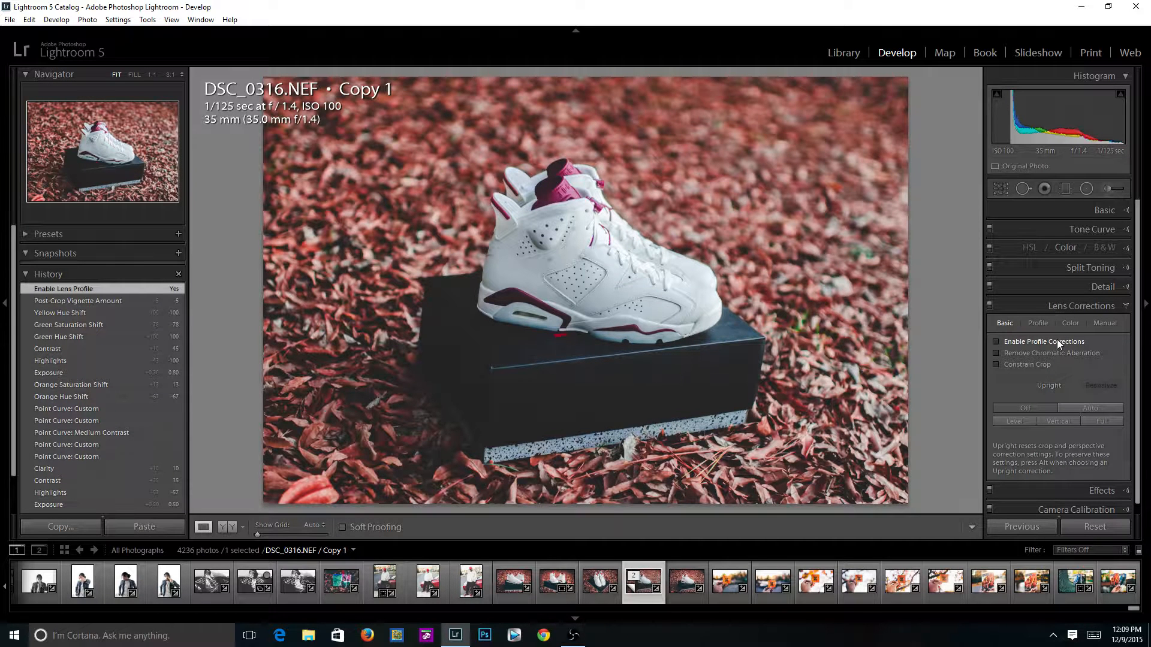
{"action": "left_click", "coordinate": [1057, 339]}
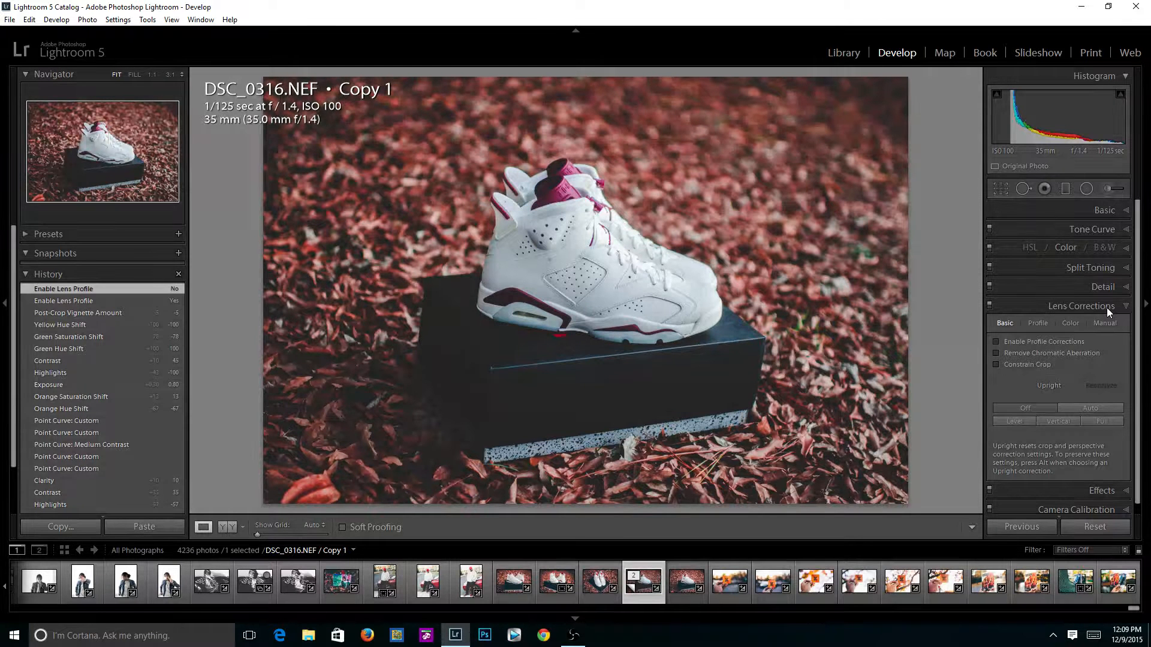
{"action": "left_click", "coordinate": [1064, 340]}
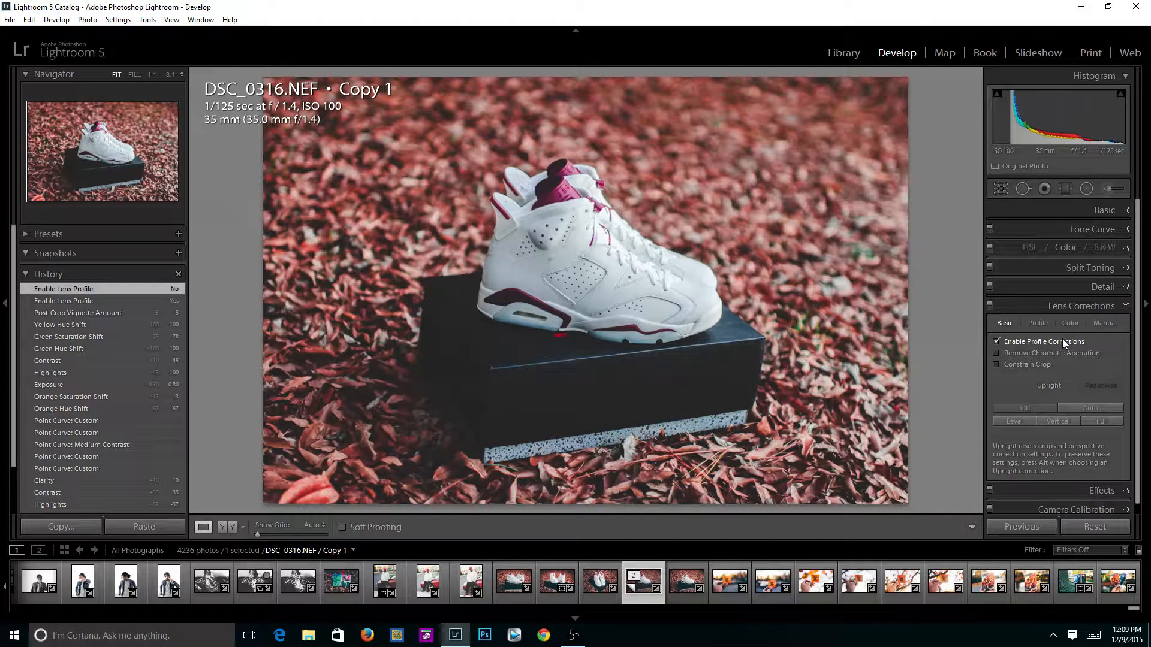
{"action": "left_click", "coordinate": [1063, 339]}
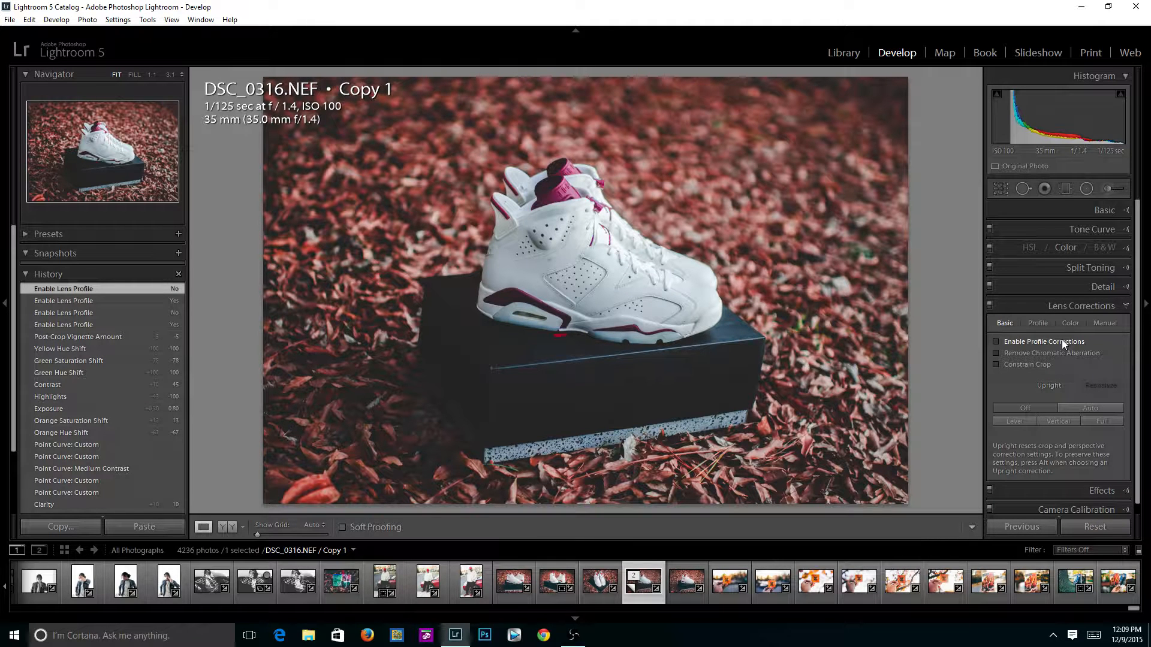
{"action": "left_click", "coordinate": [1088, 306]}
{"action": "left_click", "coordinate": [1099, 325]}
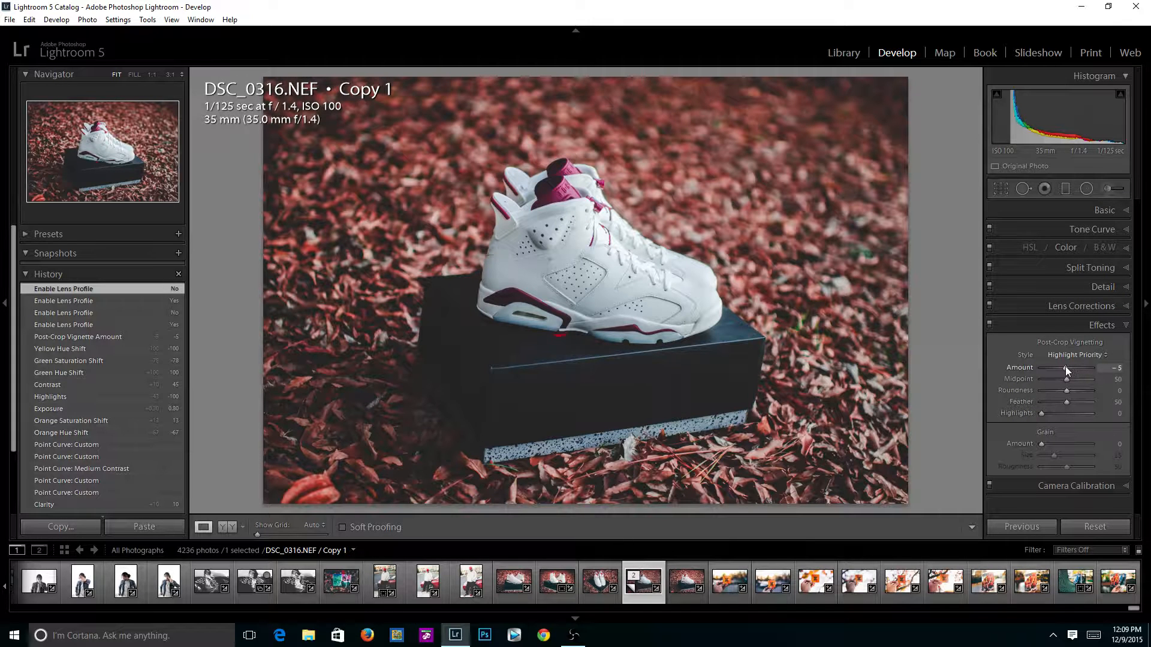
{"action": "left_click", "coordinate": [1116, 327]}
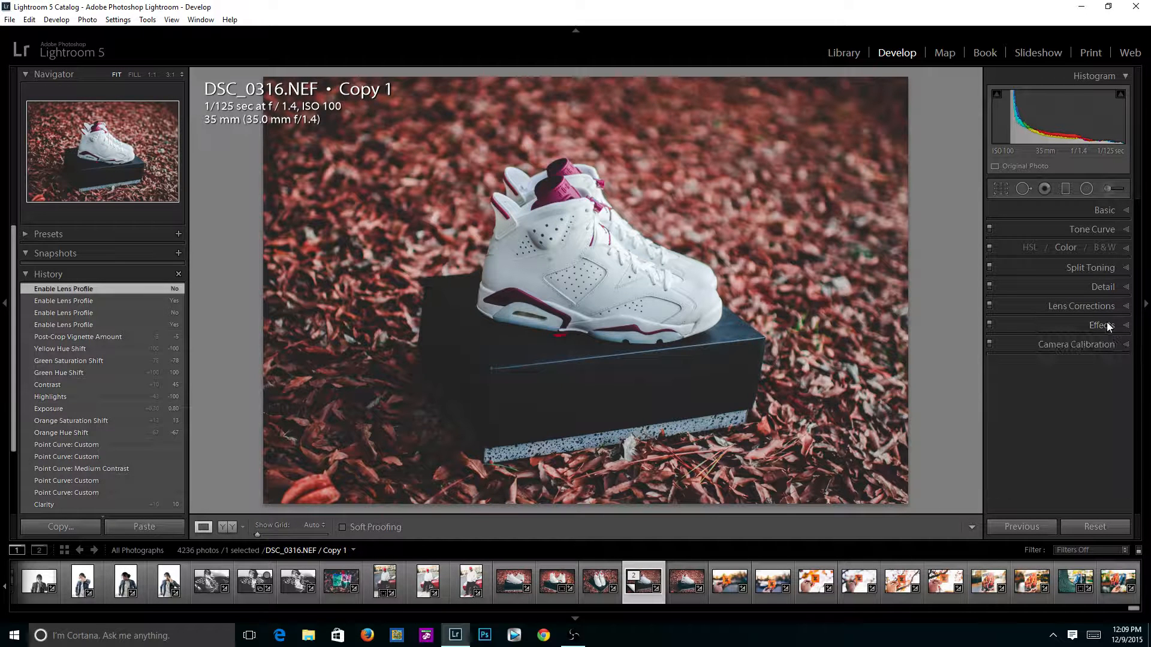
- Raise the photo's Exposure to +1.00 in the basic tone settings
{"action": "left_click", "coordinate": [1098, 211]}
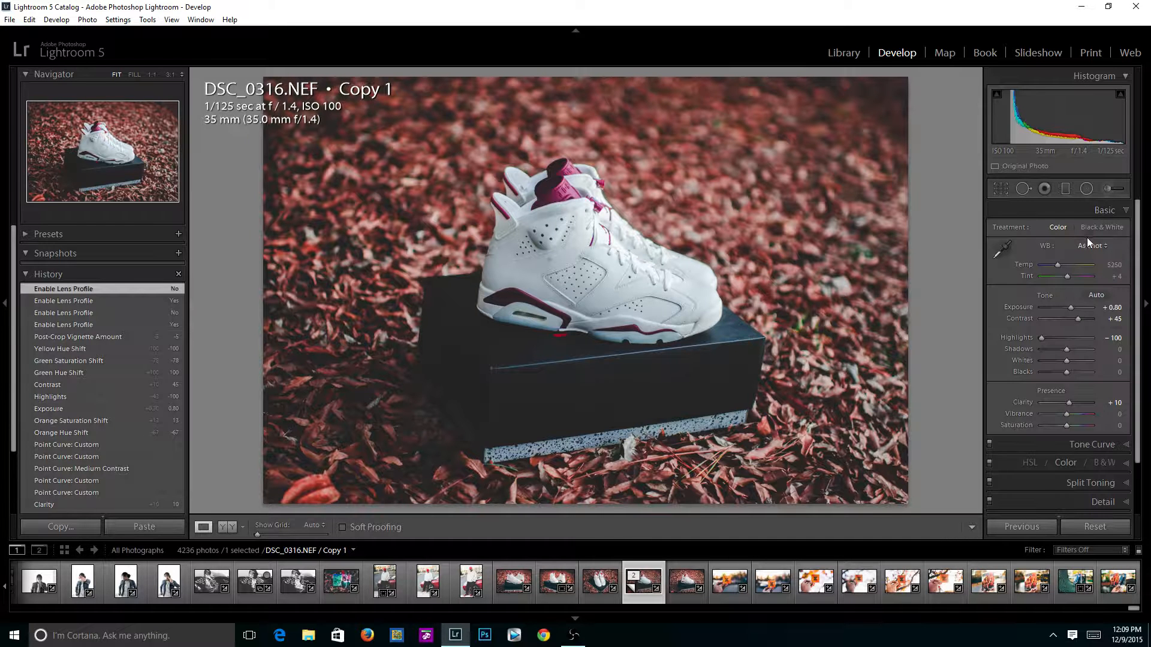
{"action": "left_click", "coordinate": [1105, 213]}
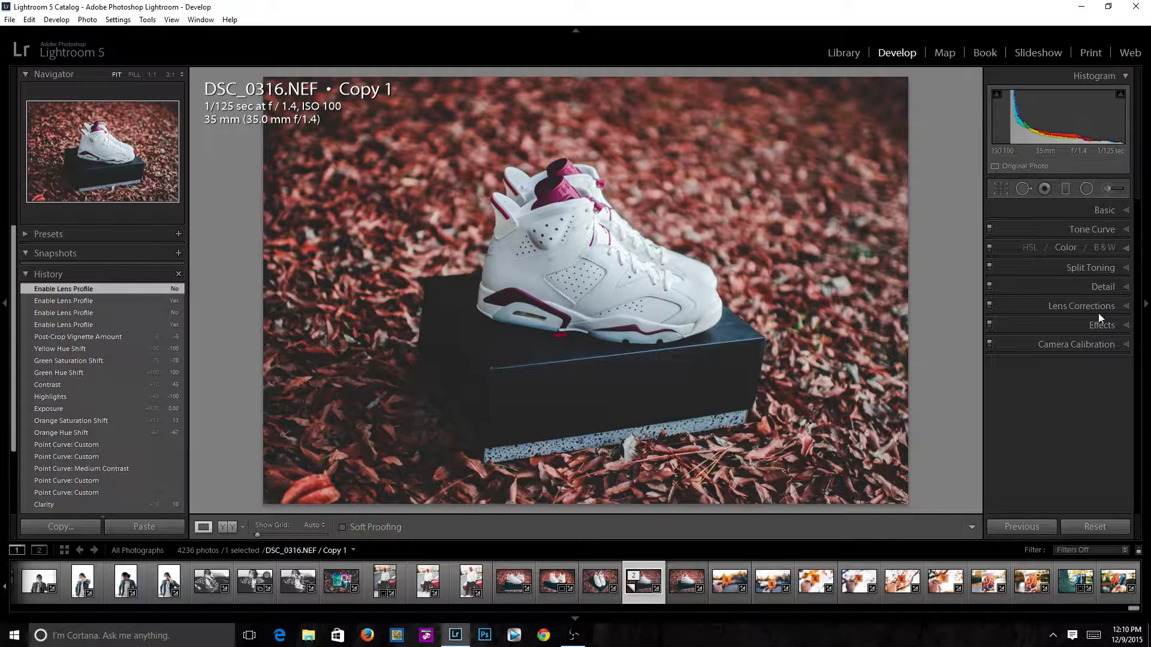
{"action": "left_click", "coordinate": [1103, 208]}
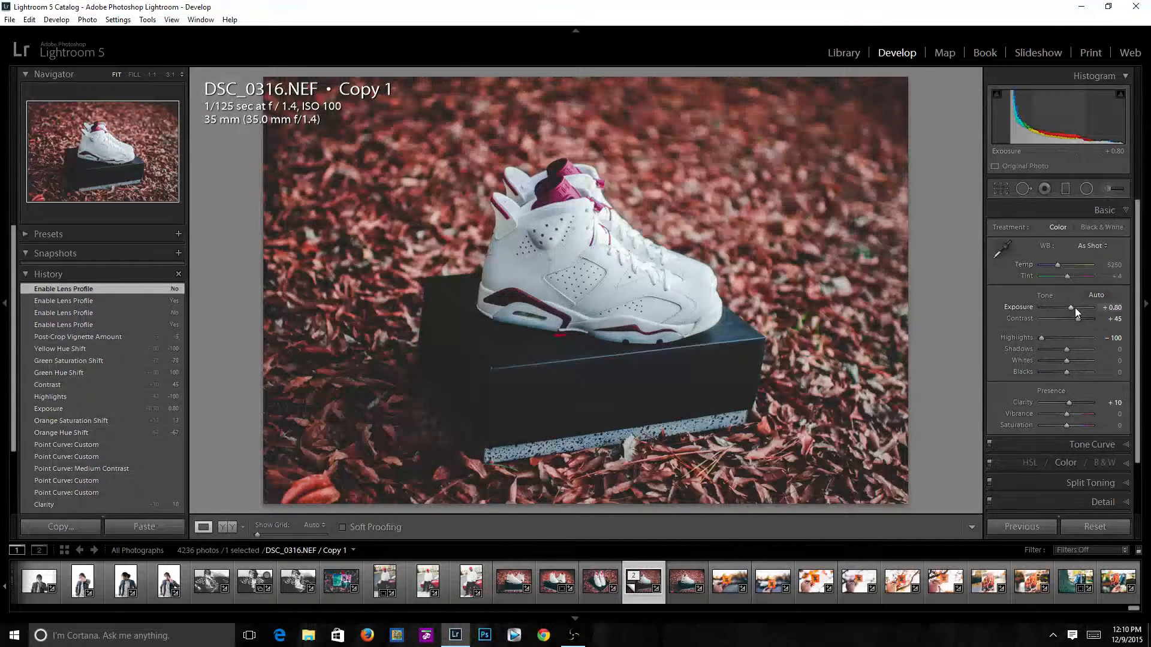
{"action": "key", "text": "Up"}
{"action": "key", "text": "Up"}
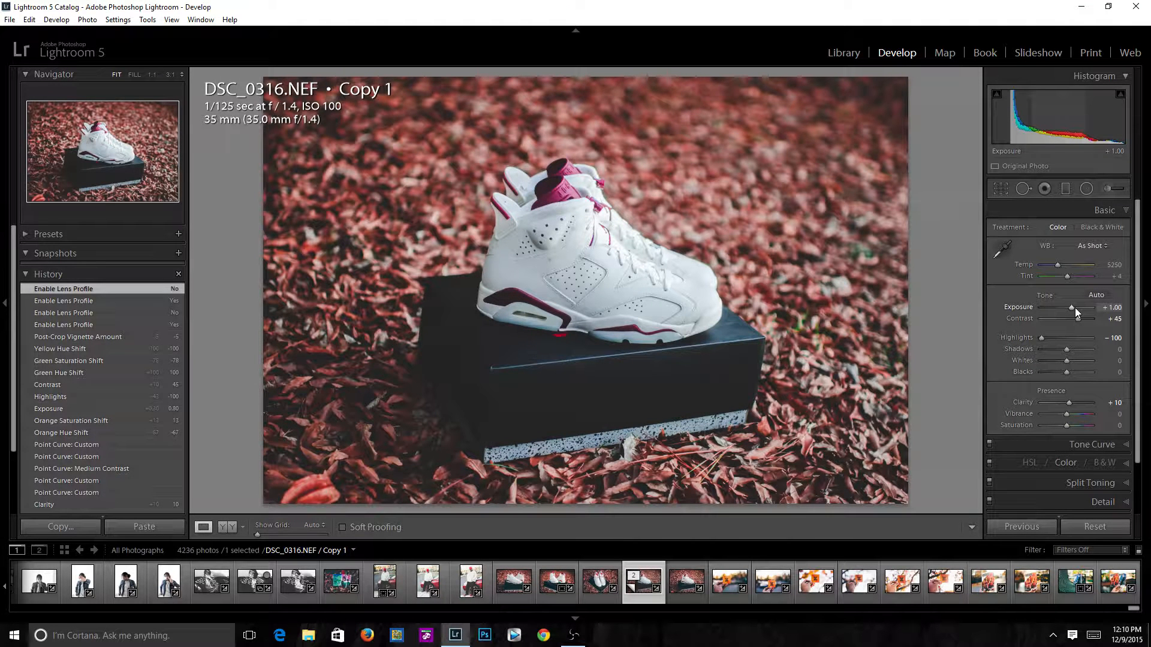
{"action": "left_click", "coordinate": [1105, 210]}
- Try chromatic aberration removal with a purple Defringe amount of 15, then reset the amount and switch the removal off
{"action": "left_click", "coordinate": [594, 242]}
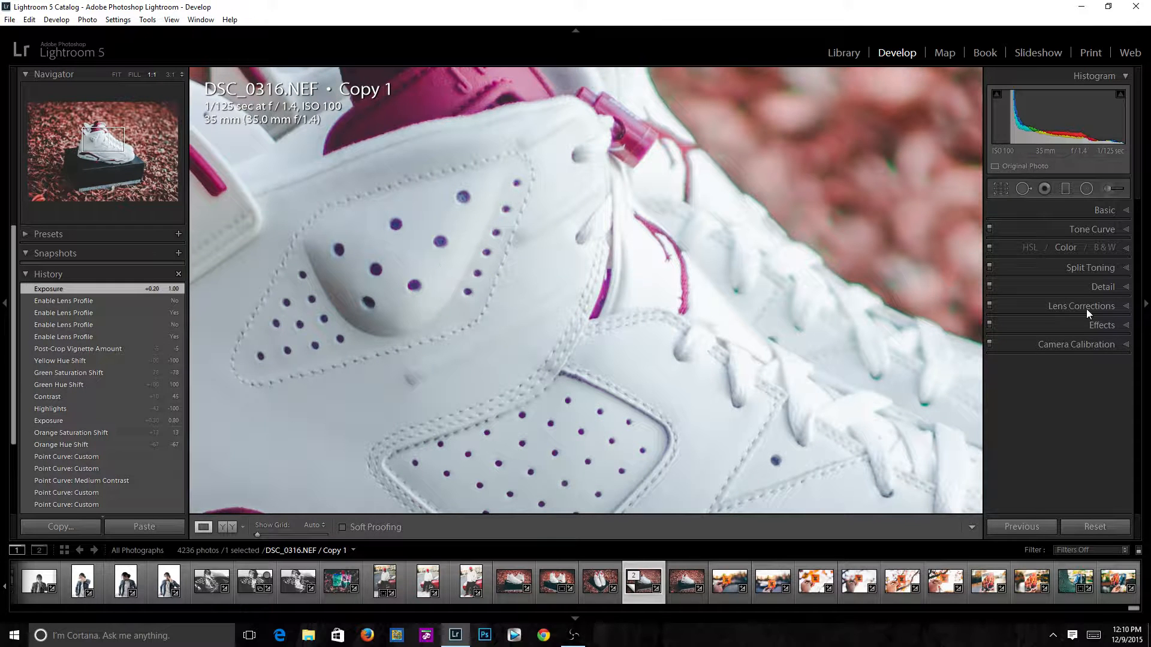
{"action": "left_click", "coordinate": [1091, 307]}
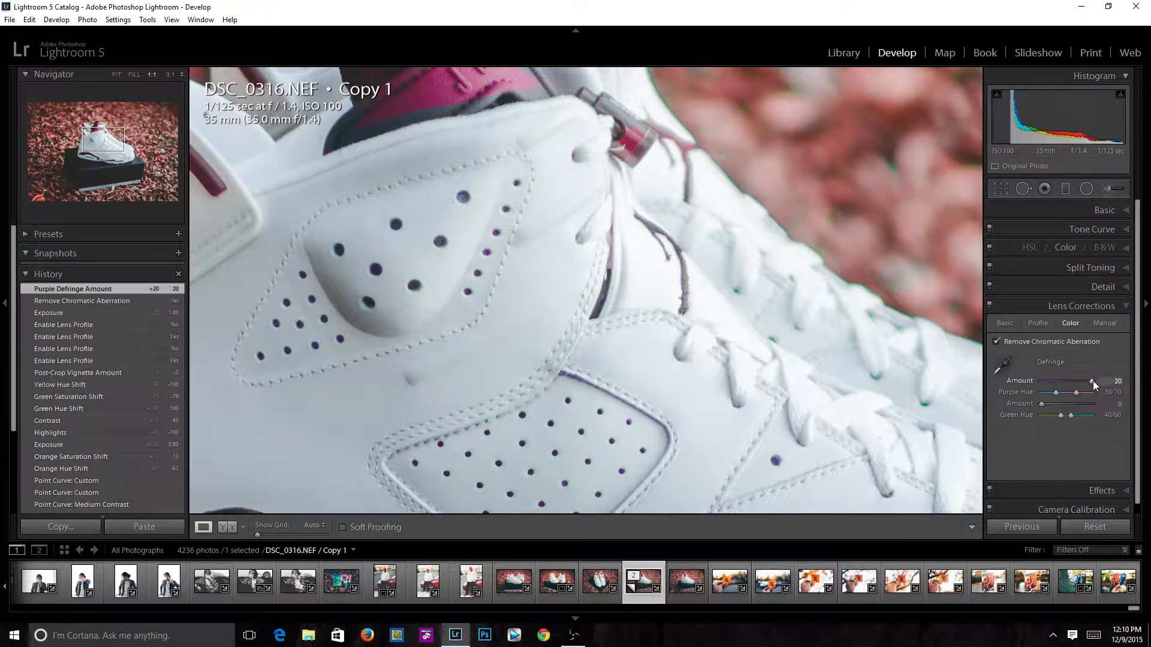
{"action": "left_click_drag", "start_coordinate": [1092, 380], "coordinate": [1078, 381]}
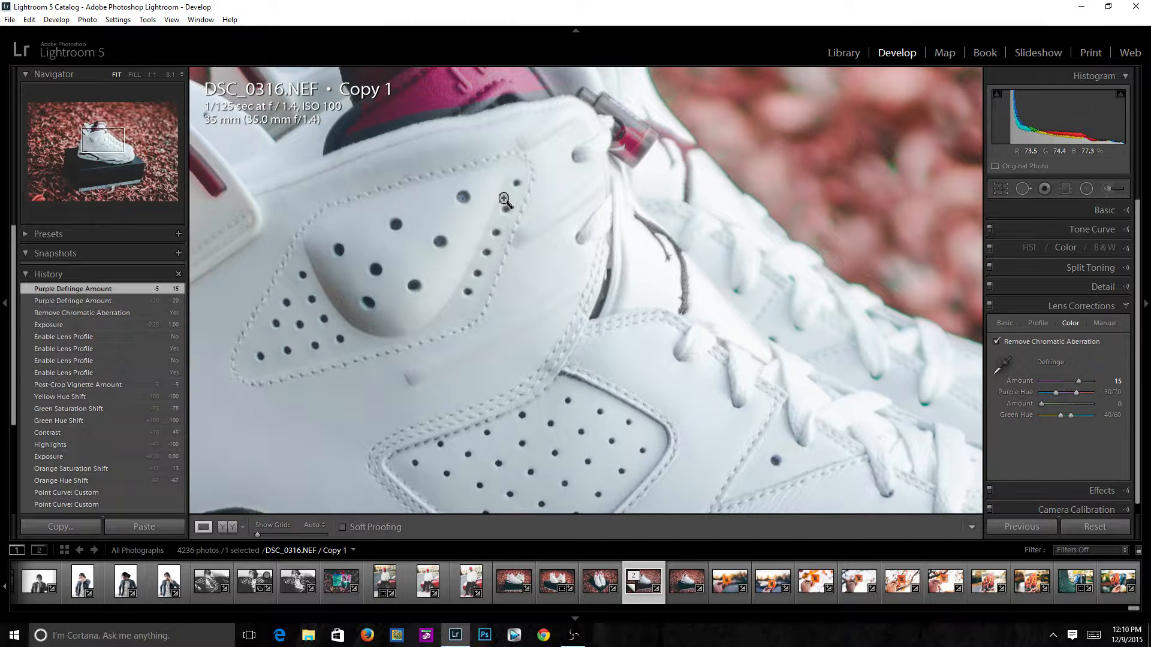
{"action": "left_click", "coordinate": [505, 201]}
{"action": "left_click", "coordinate": [558, 187]}
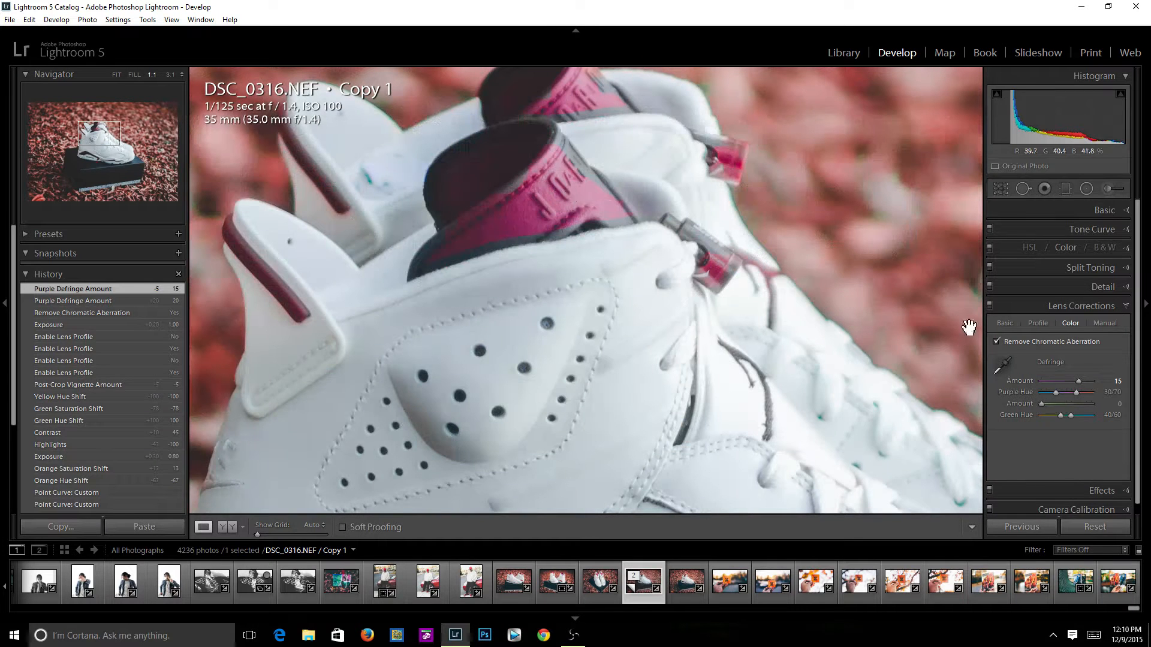
{"action": "double_click", "coordinate": [1078, 380]}
{"action": "left_click", "coordinate": [1036, 343]}
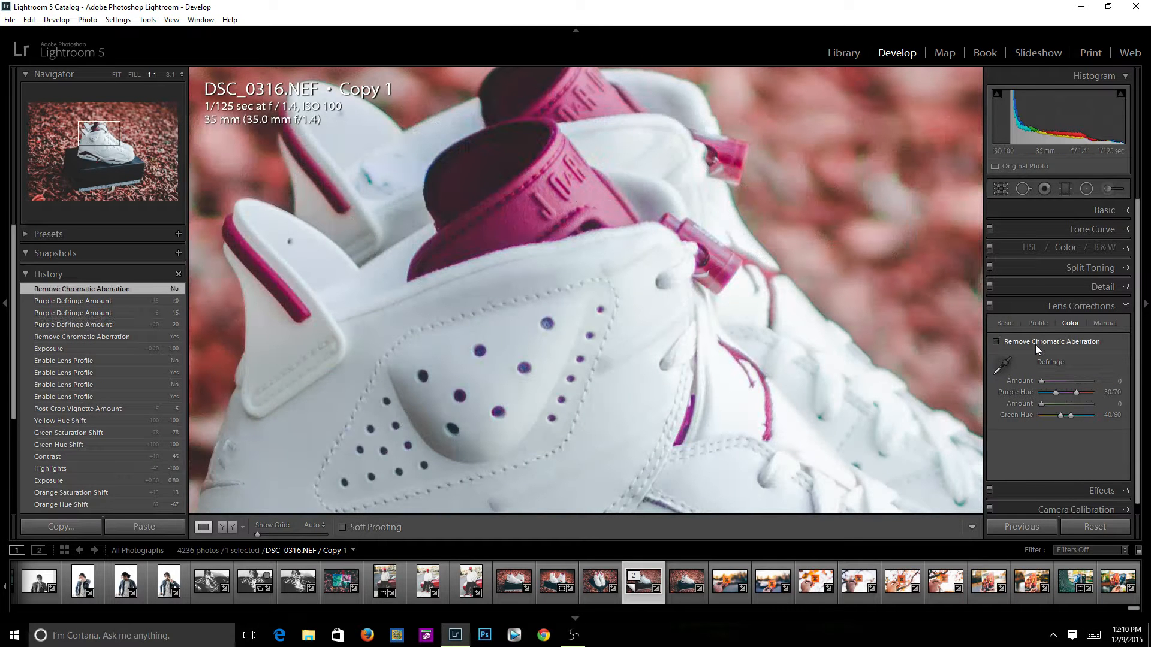
{"action": "left_click", "coordinate": [1073, 306]}
- Paint over the purple-fringed holes on the sneaker's side with an adjustment brush at Defringe 100 and Saturation -15
{"action": "left_click", "coordinate": [1109, 182]}
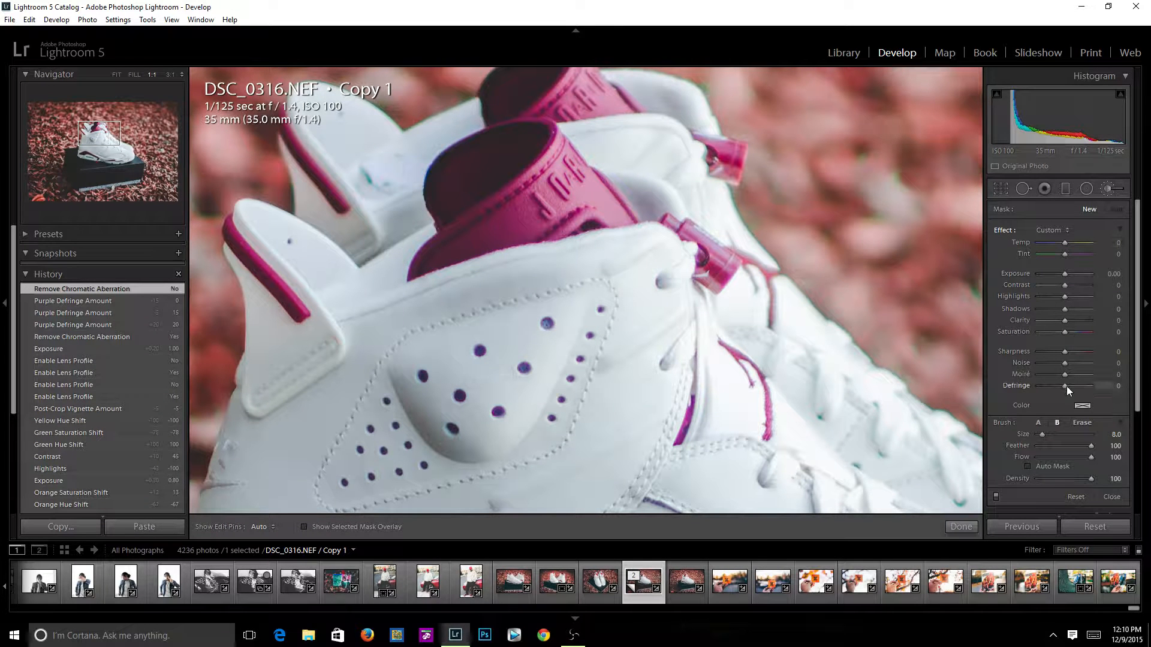
{"action": "left_click_drag", "start_coordinate": [1067, 386], "coordinate": [1093, 386]}
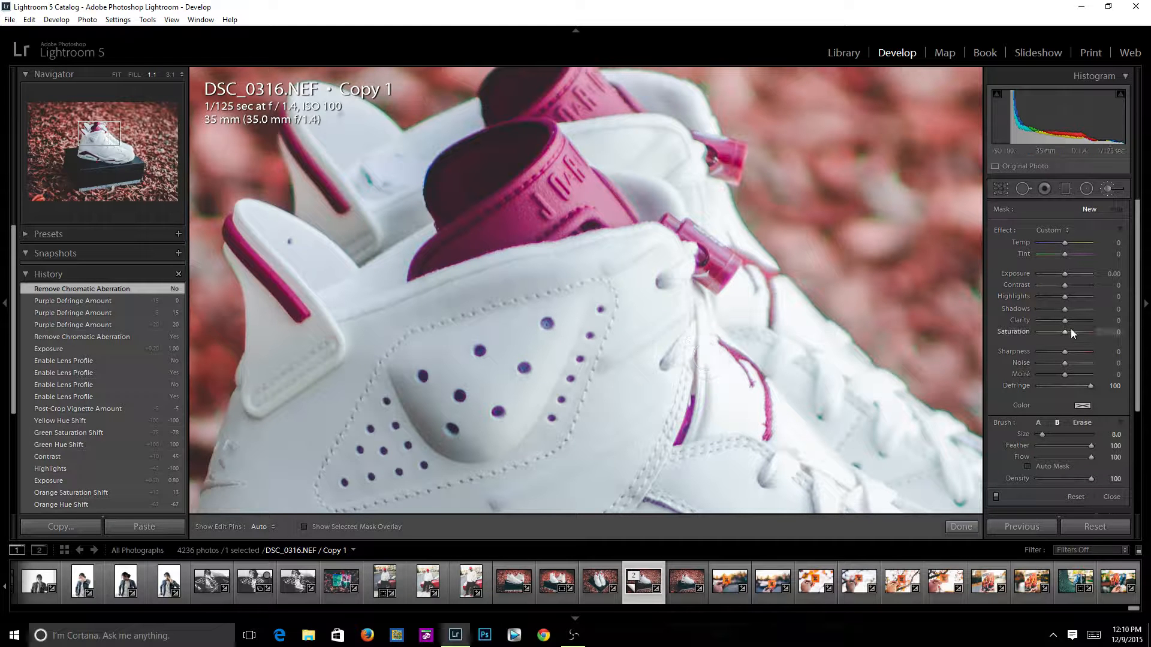
{"action": "left_click_drag", "start_coordinate": [1064, 331], "coordinate": [1055, 332]}
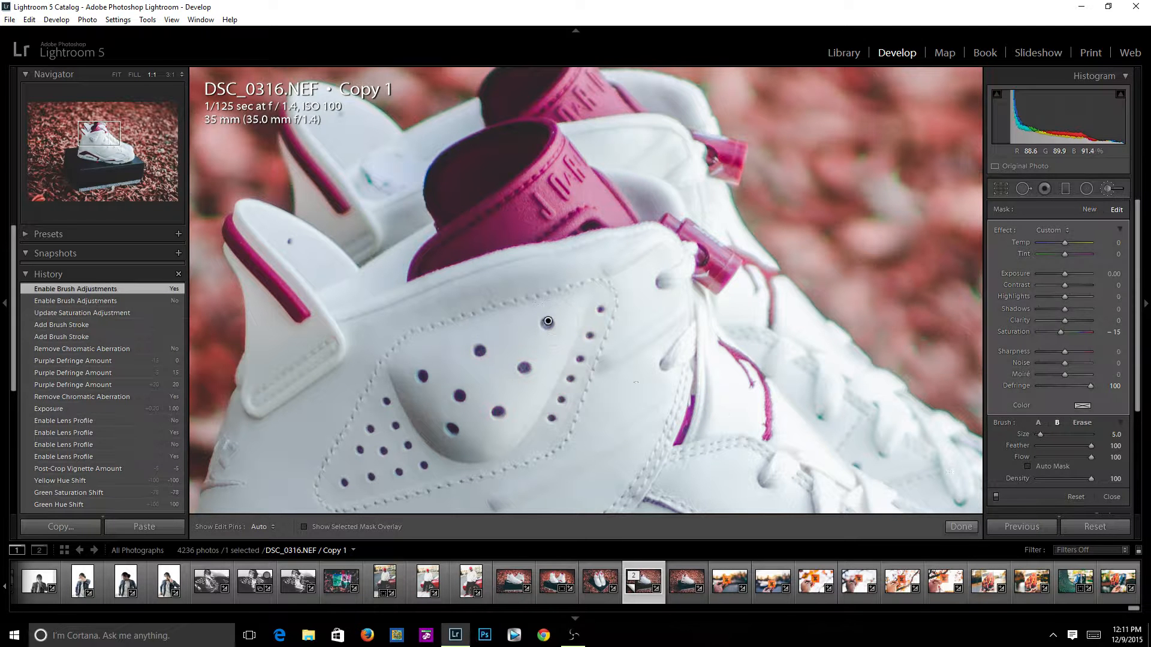
{"action": "key", "text": "z"}
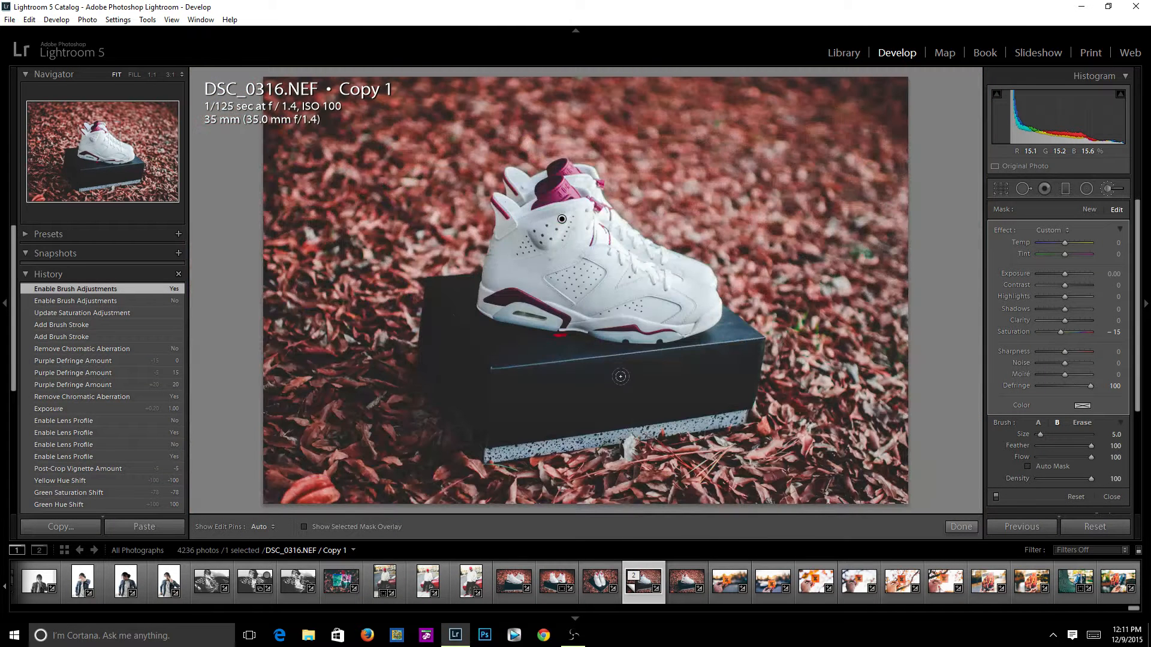
{"action": "left_click", "coordinate": [1109, 190]}
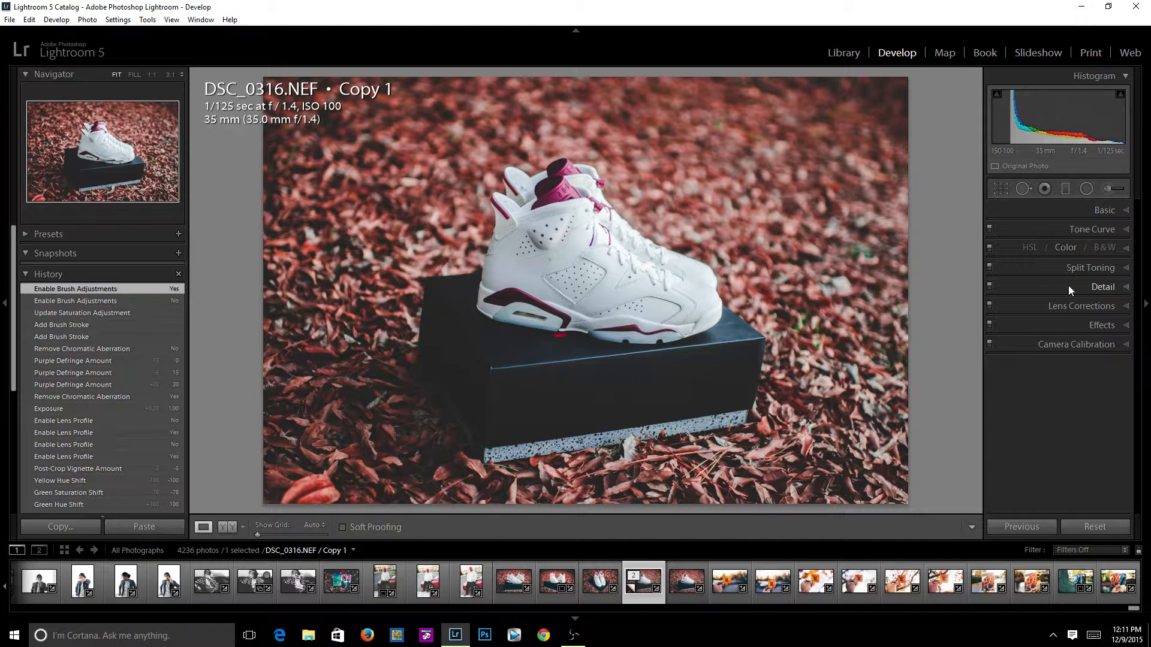
- Raise the photo's Exposure slightly to +1.10
{"action": "left_click", "coordinate": [1100, 232]}
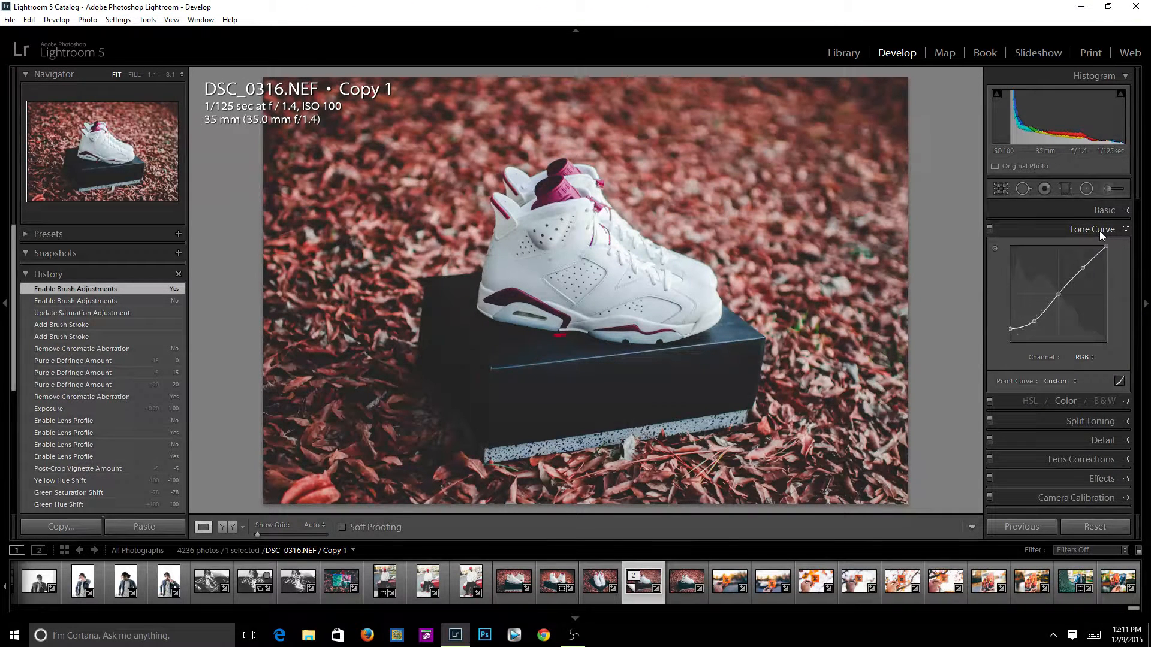
{"action": "left_click", "coordinate": [1100, 232]}
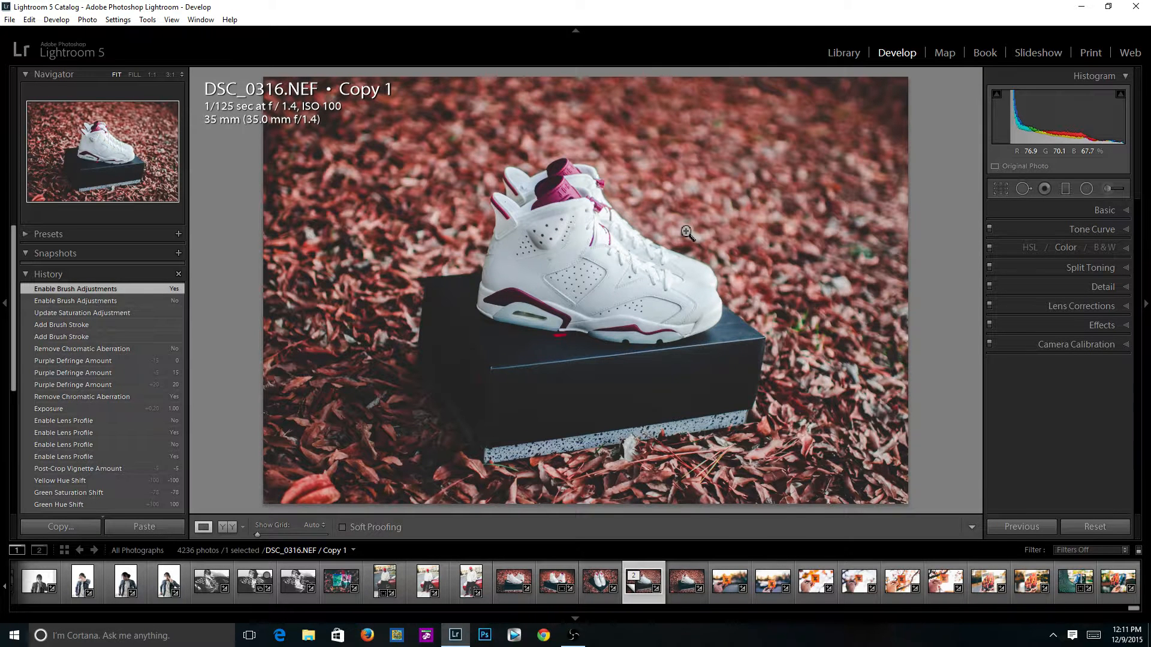
{"action": "left_click", "coordinate": [1106, 211]}
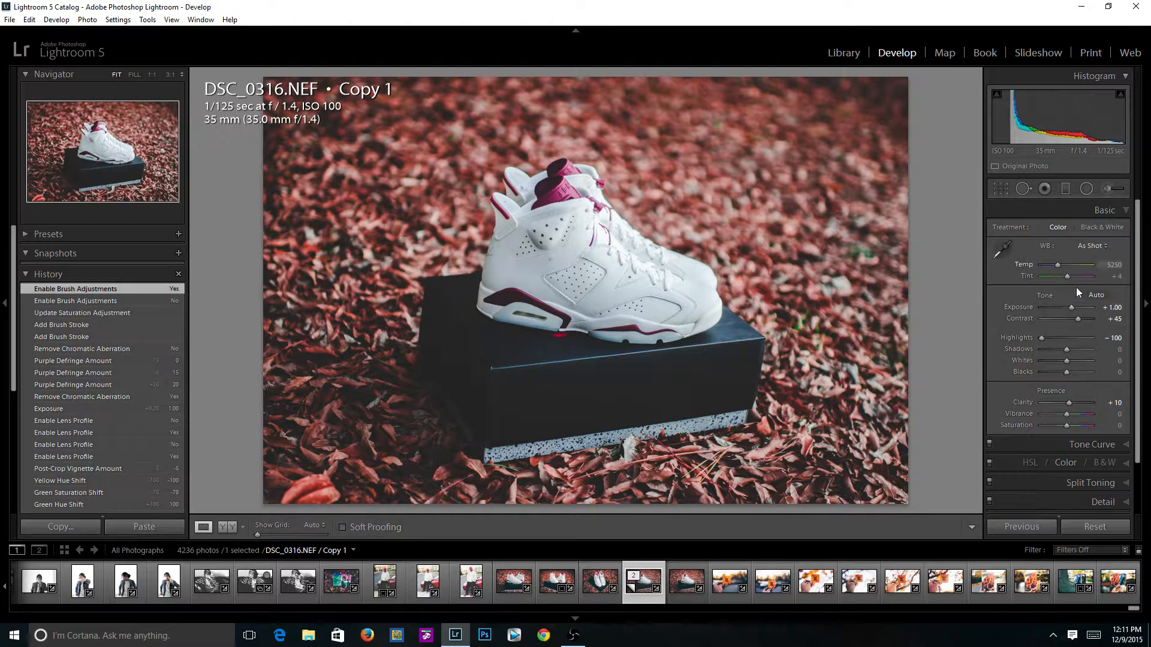
{"action": "key", "text": "Up"}
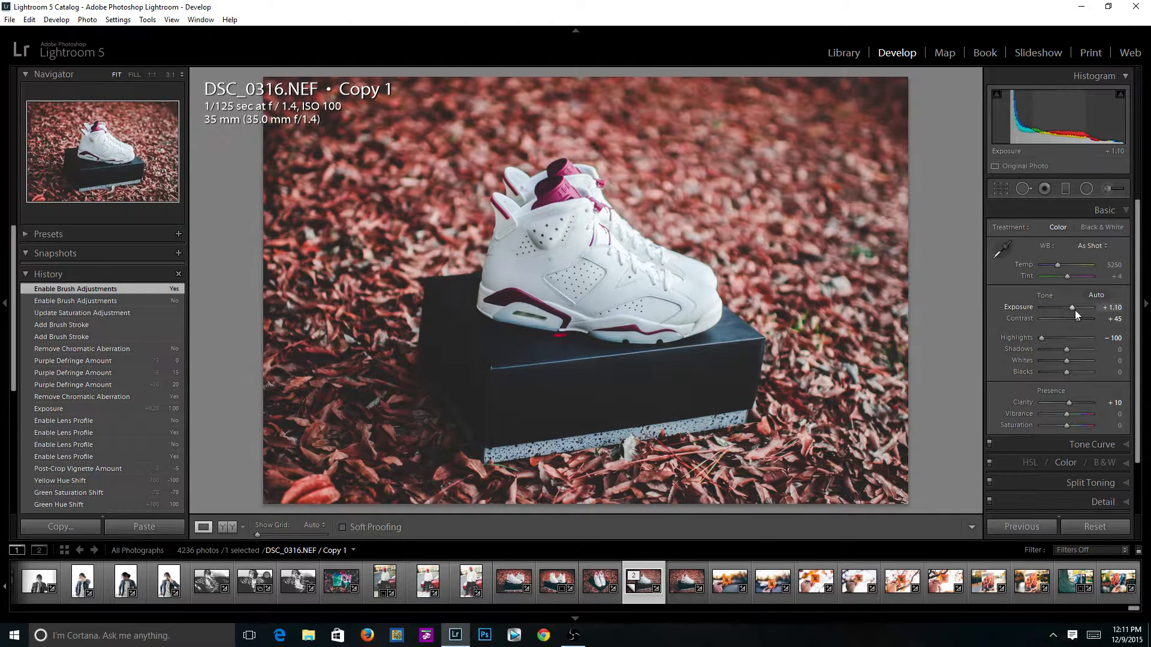
{"action": "left_click", "coordinate": [1109, 215]}
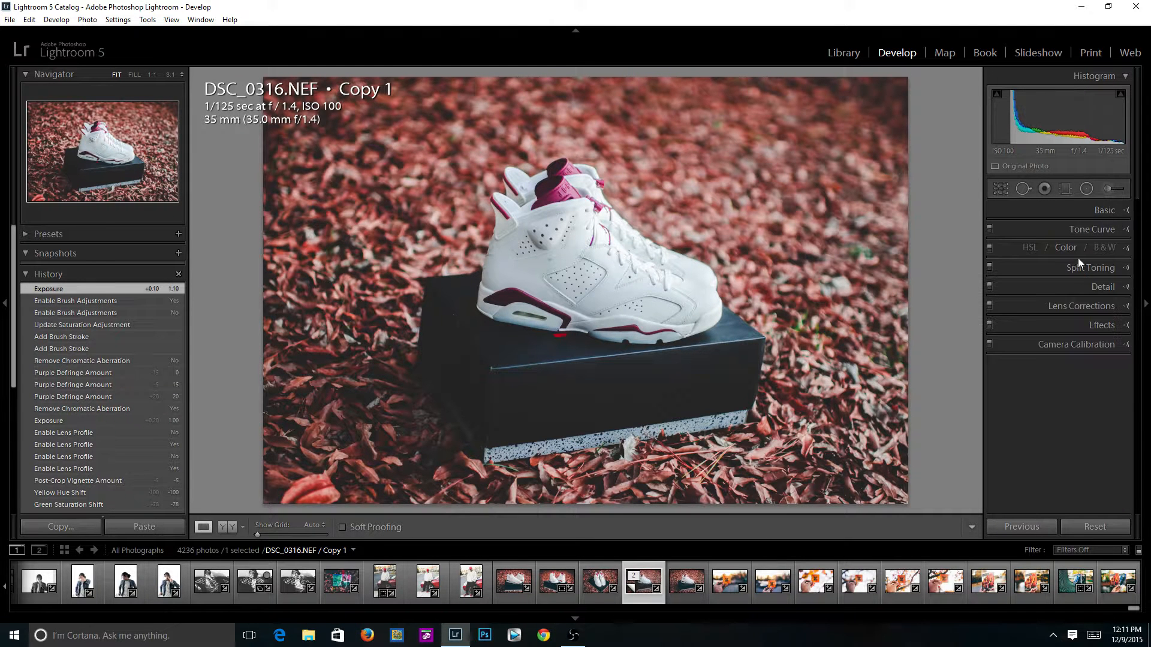
- Brush the blurred leaves behind the sneakers with a size 22 adjustment brush at Highlights -52, with Saturation and Defringe at 0
{"action": "left_click", "coordinate": [1074, 249]}
{"action": "left_click", "coordinate": [1108, 189]}
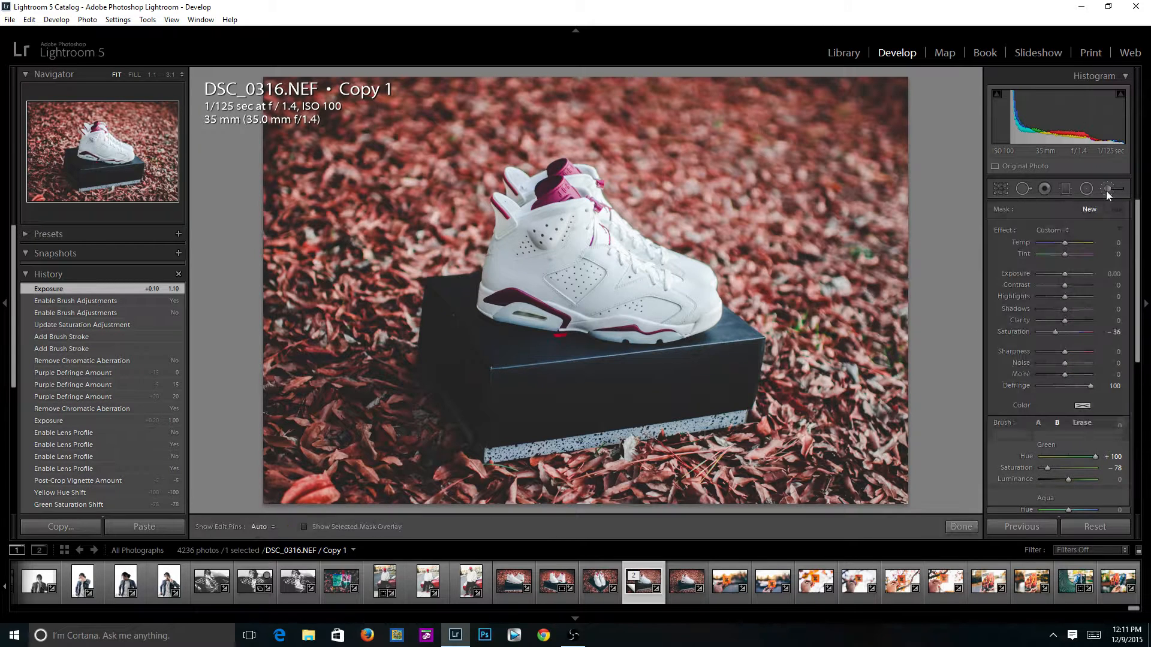
{"action": "left_click_drag", "start_coordinate": [1063, 292], "coordinate": [1054, 298]}
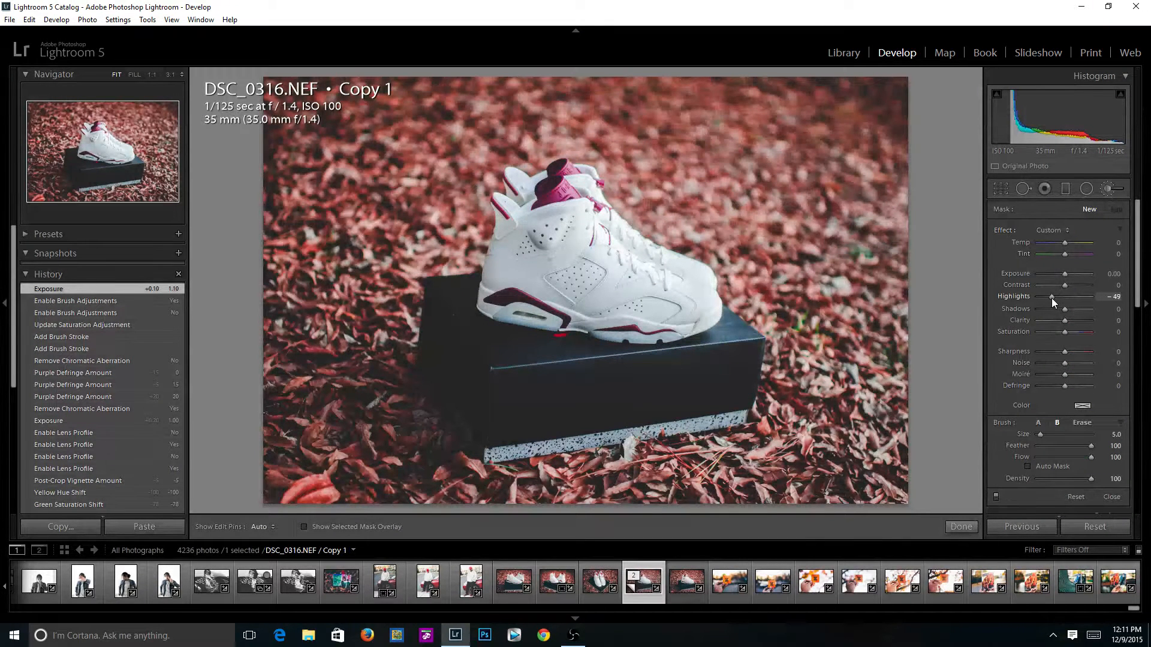
{"action": "scroll", "coordinate": [713, 141], "scroll_direction": "up", "scroll_amount": 2}
{"action": "scroll", "coordinate": [704, 144], "scroll_direction": "up", "scroll_amount": 5}
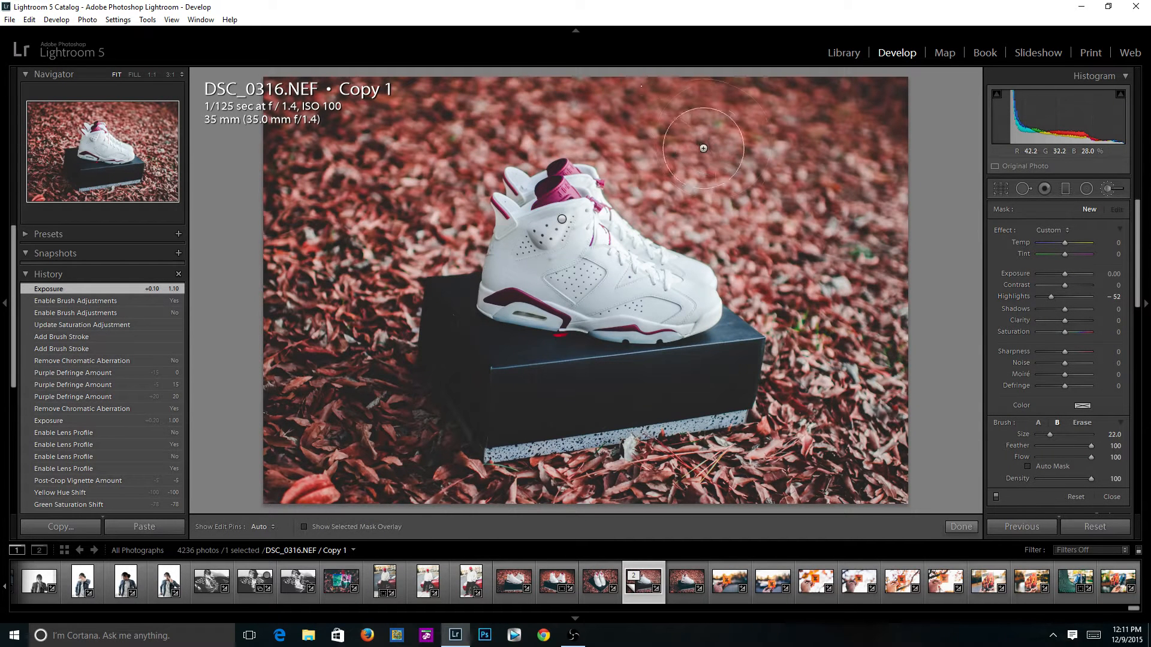
{"action": "left_click", "coordinate": [646, 181]}
{"action": "left_click", "coordinate": [1108, 189]}
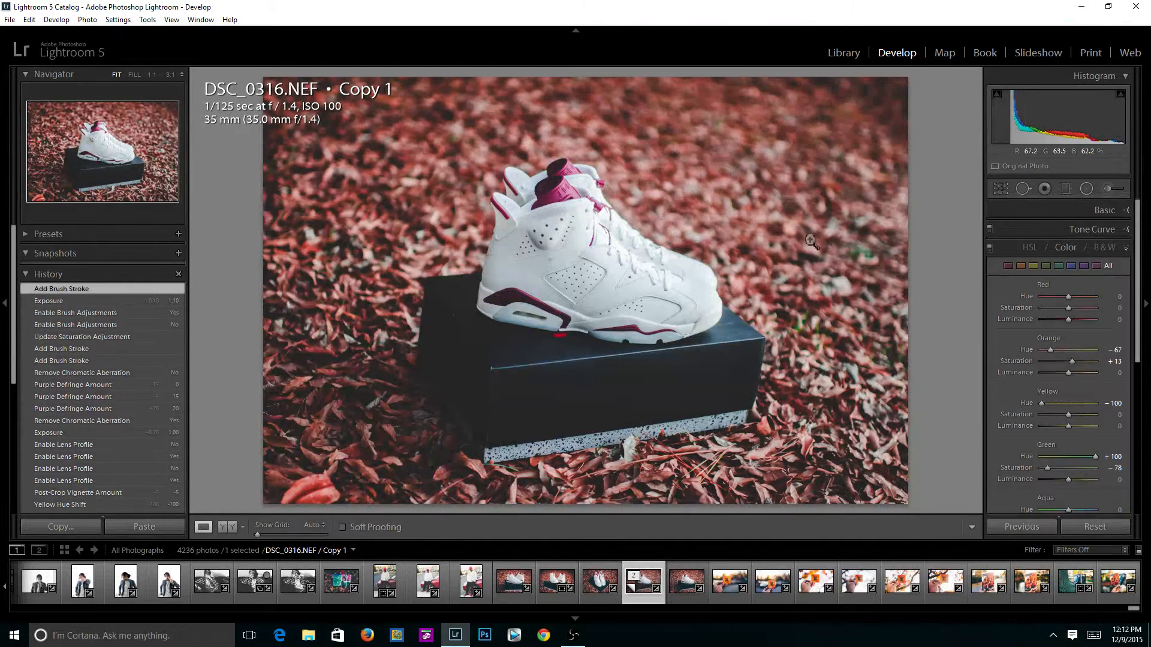